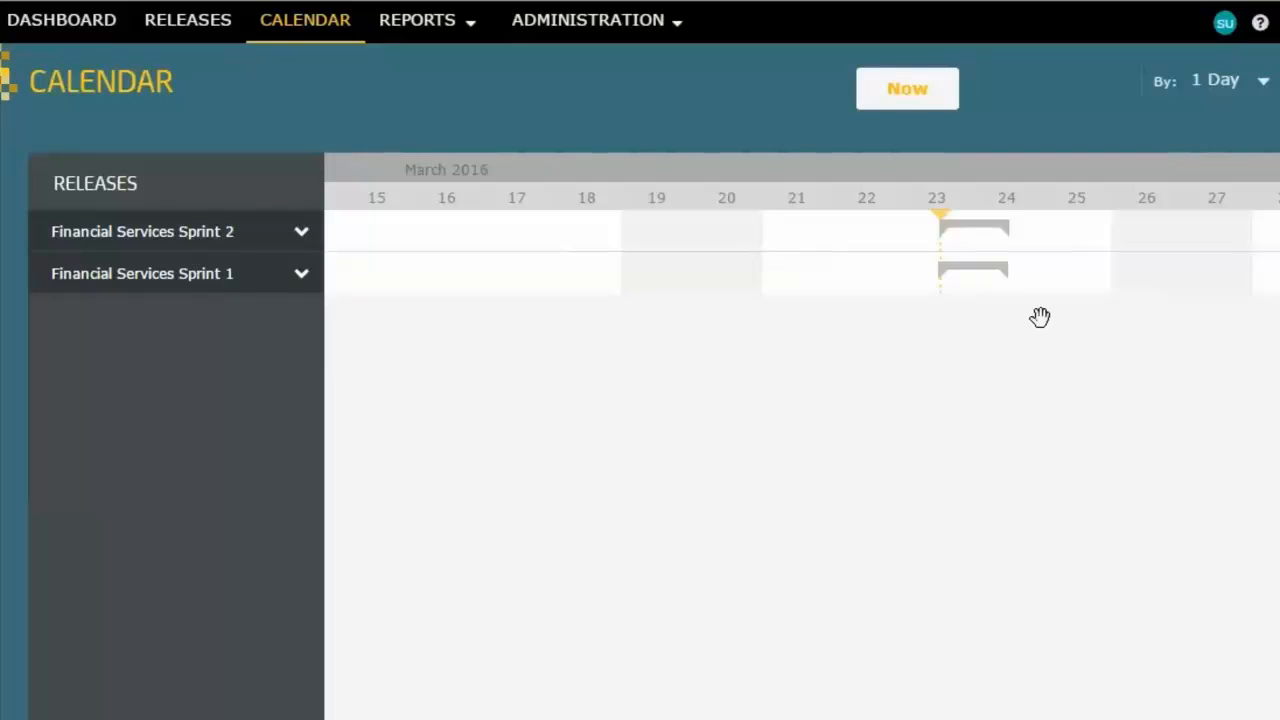
Step: Expand Financial Services Sprint 1 in the calendar and start creating a new maintenance window
click(301, 278)
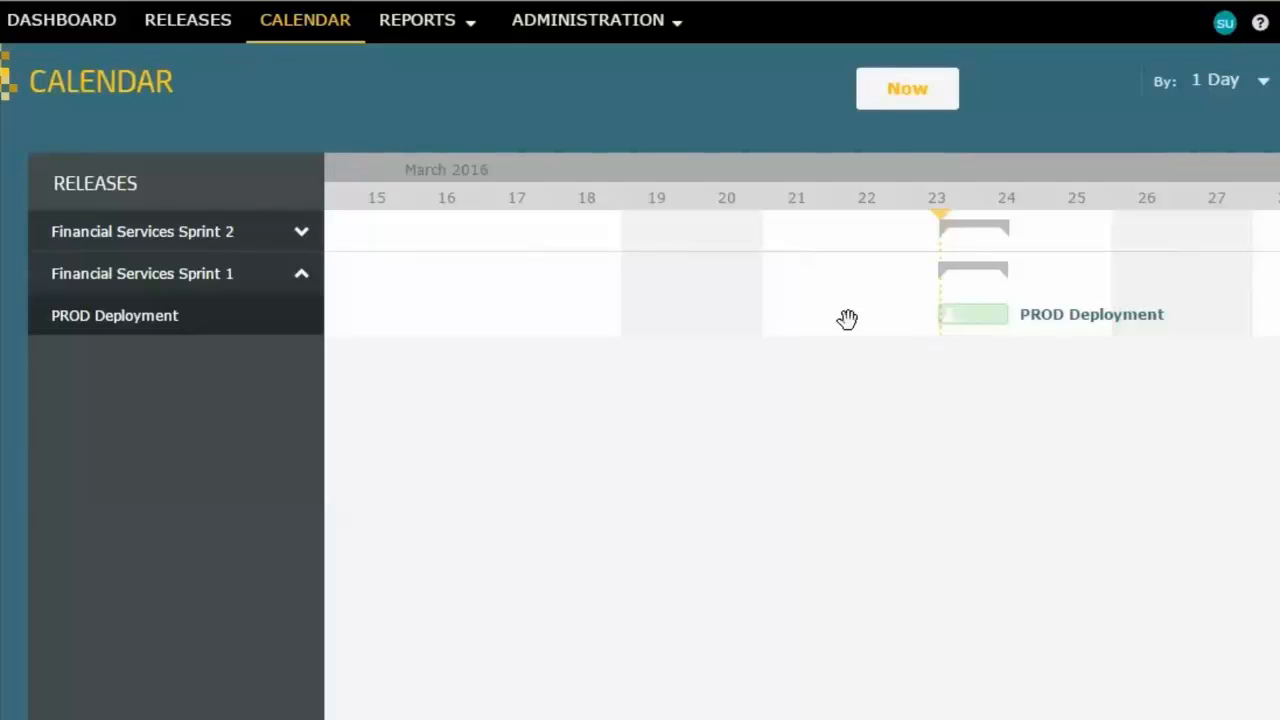
click(591, 24)
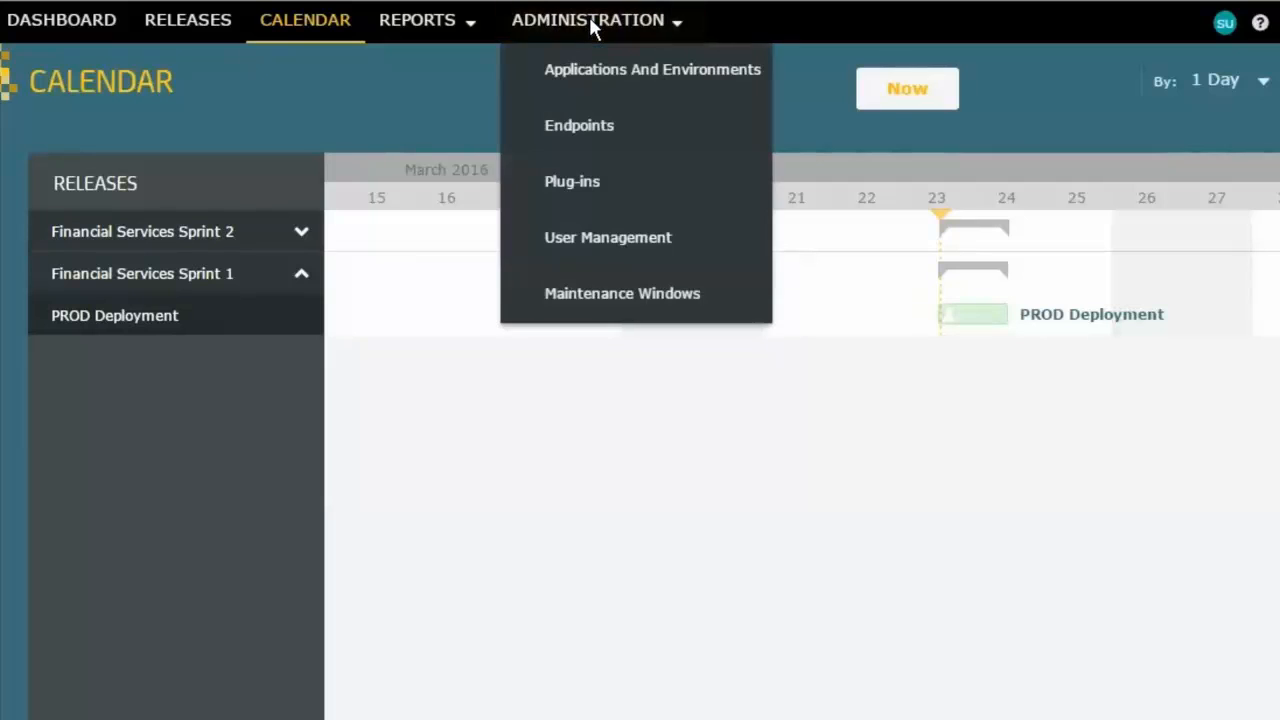
click(660, 296)
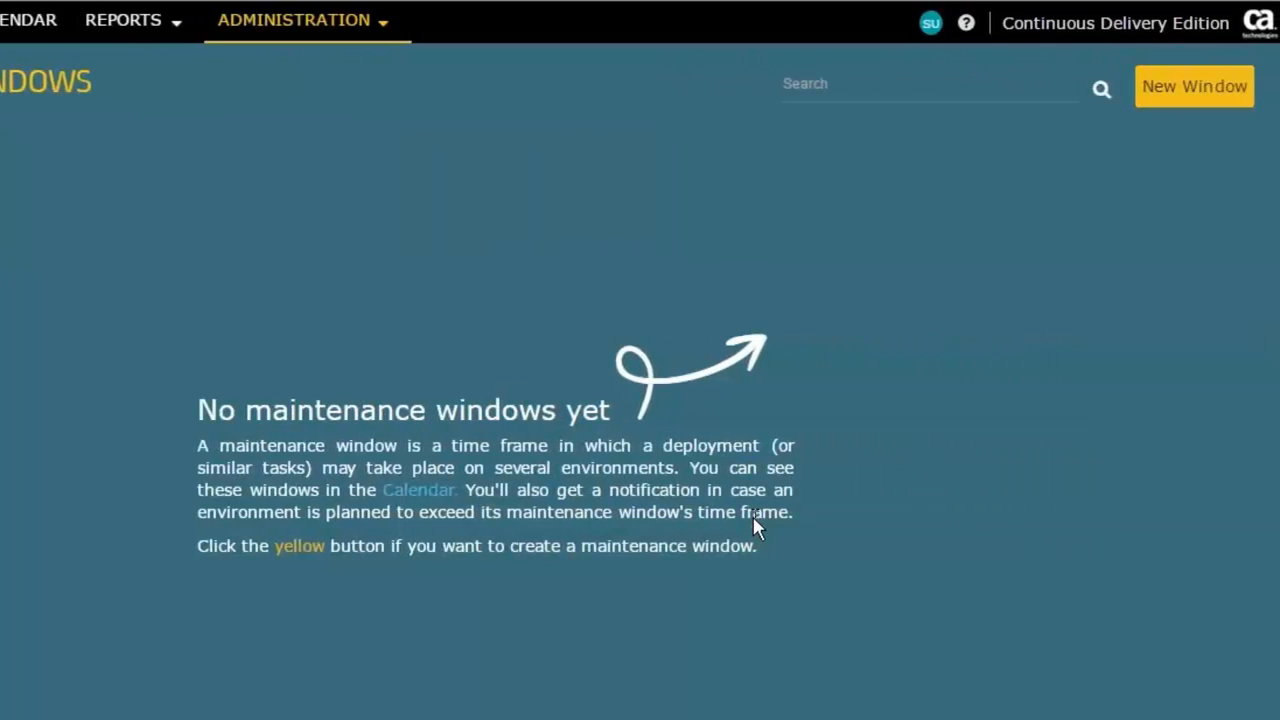
click(1198, 88)
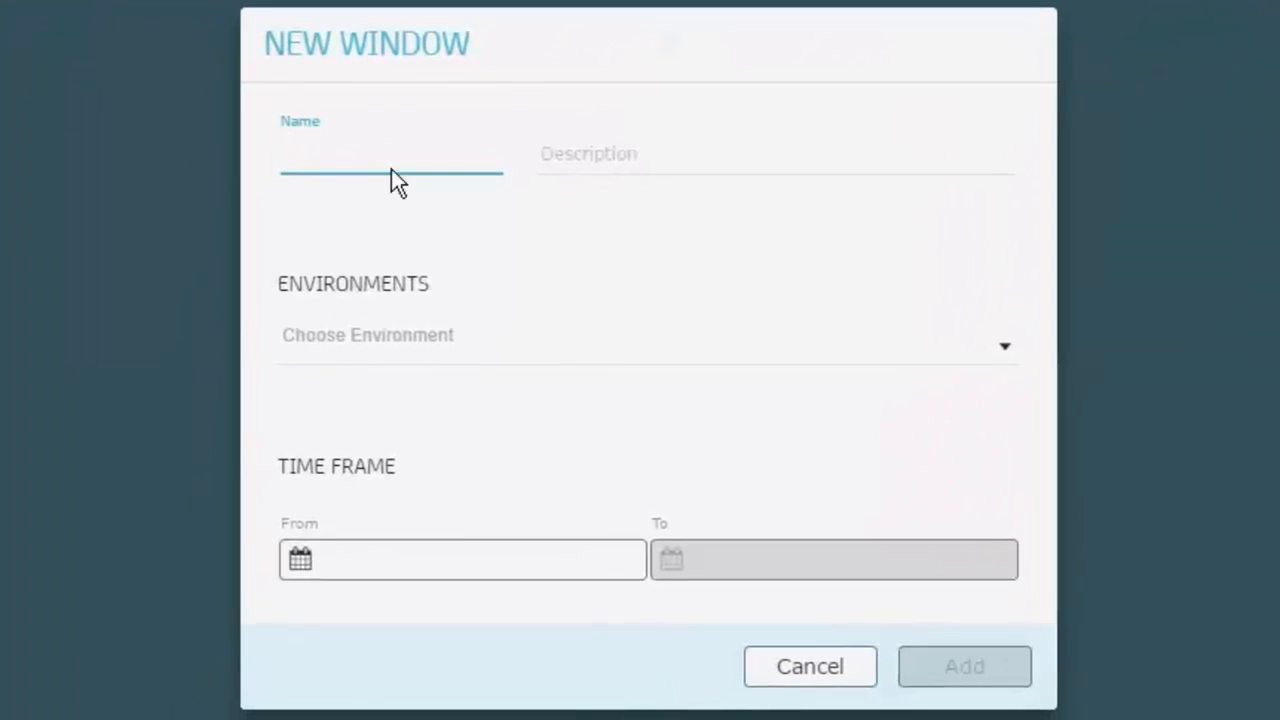
Step: Name the maintenance window FS Maint Mar 2016 and assign the PROD (Financial Services) environment to it
text(F)
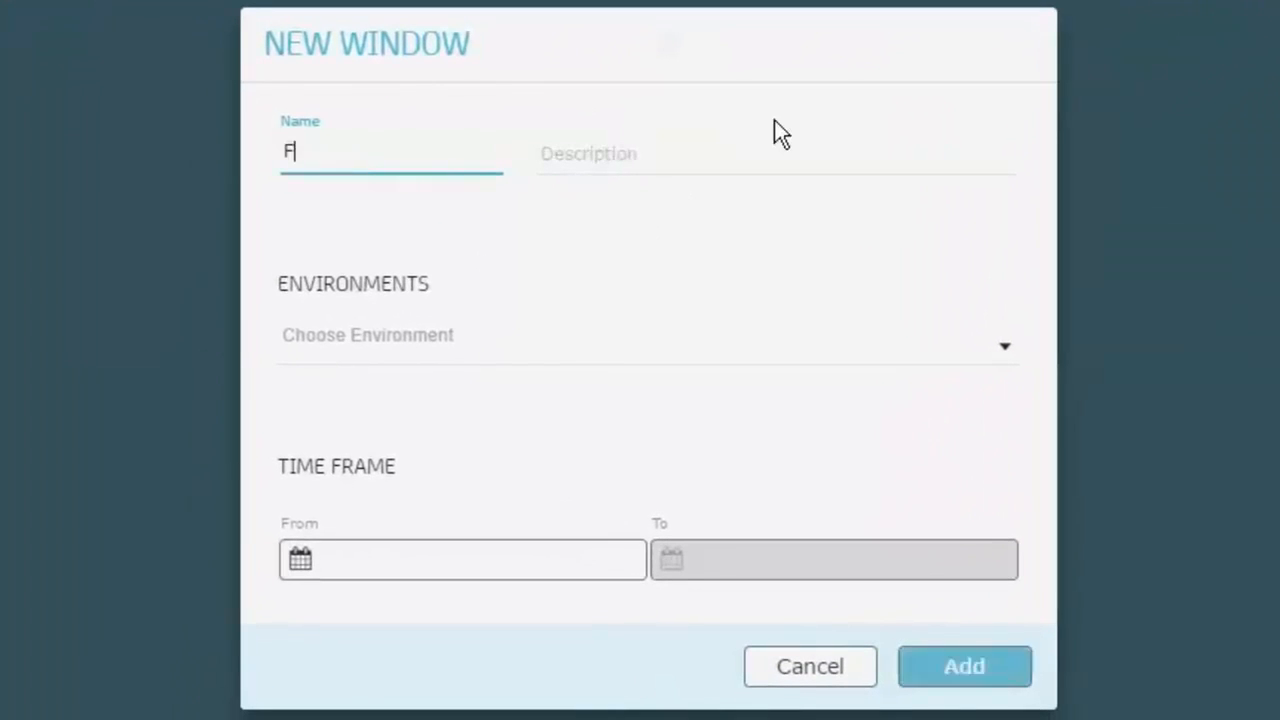
text(S Maint)
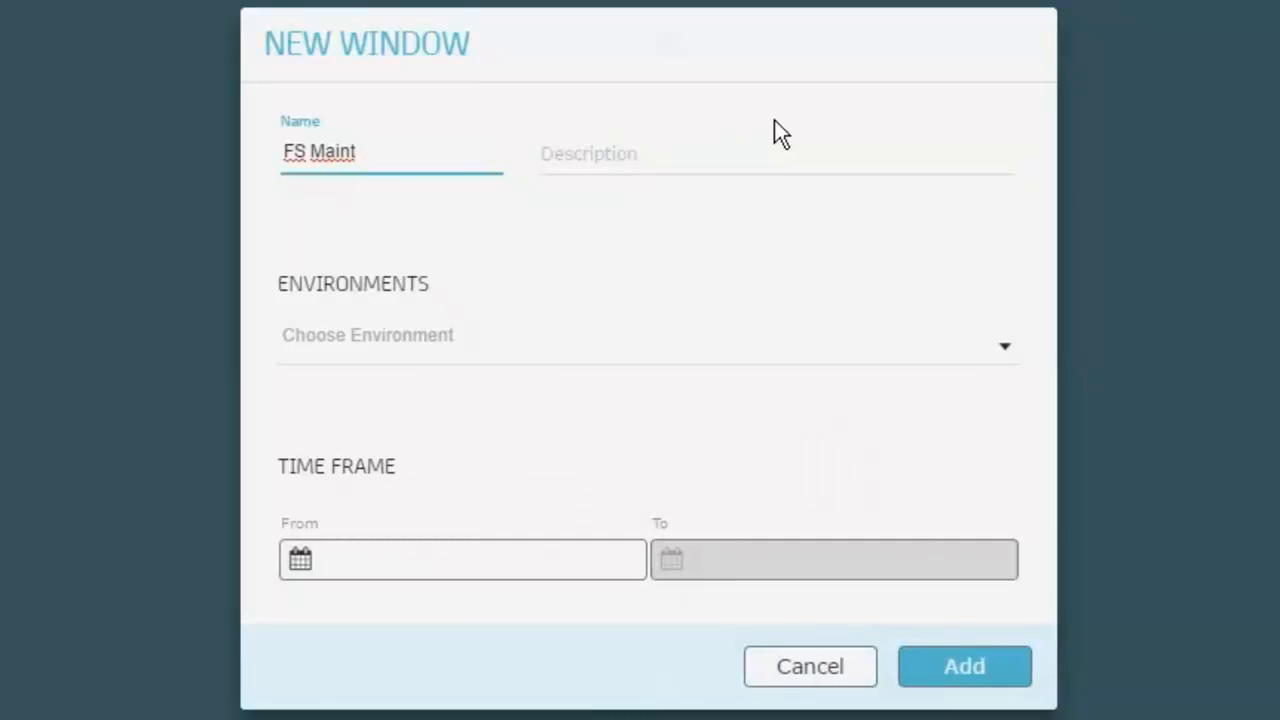
text( Mar 2016)
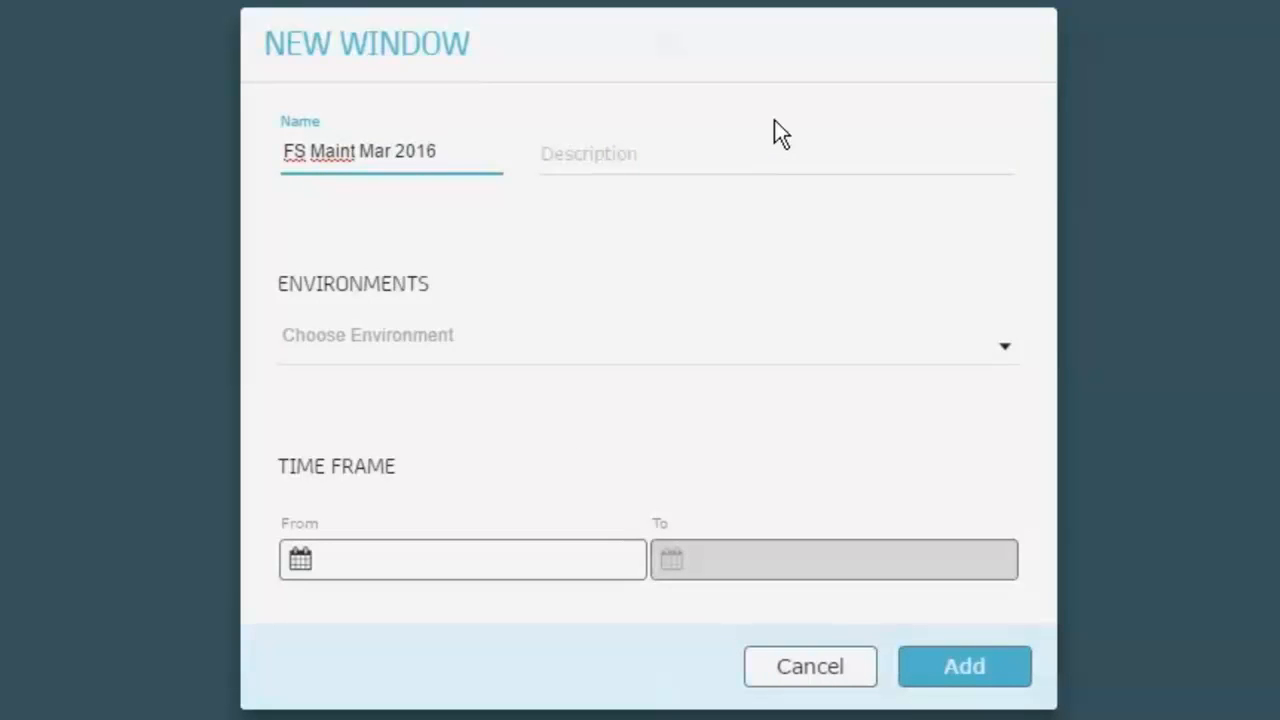
click(402, 338)
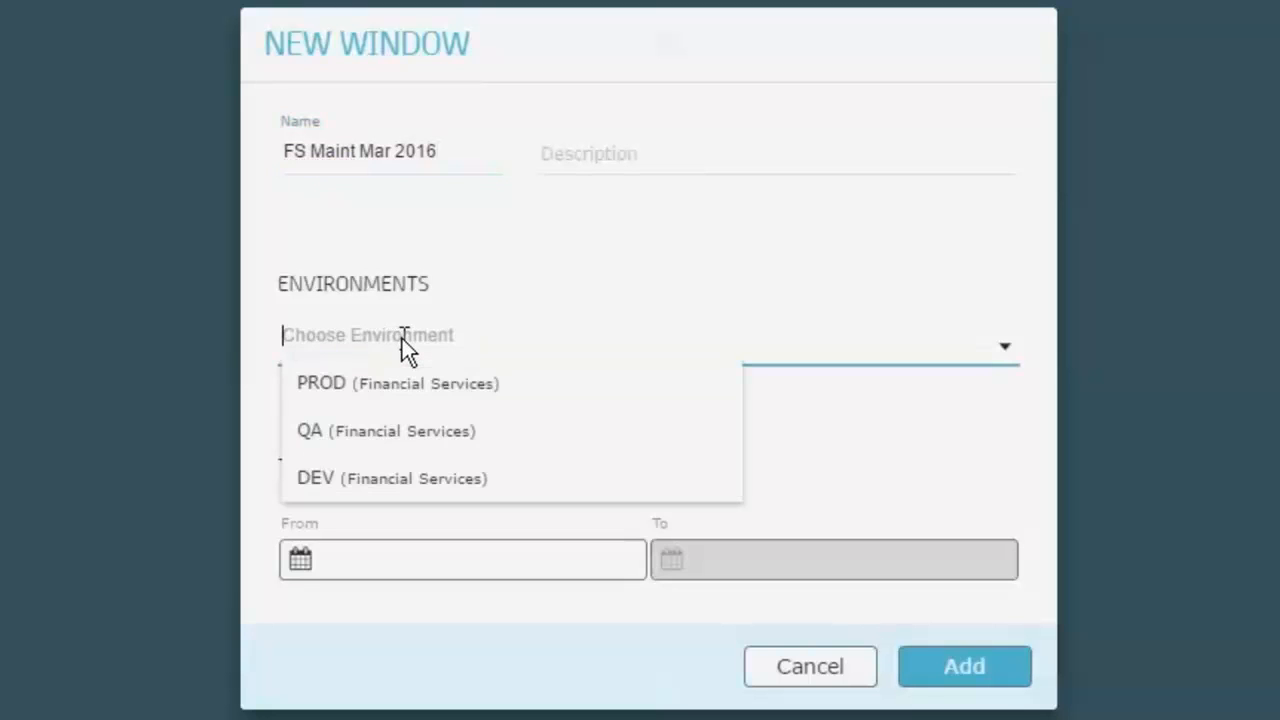
click(372, 400)
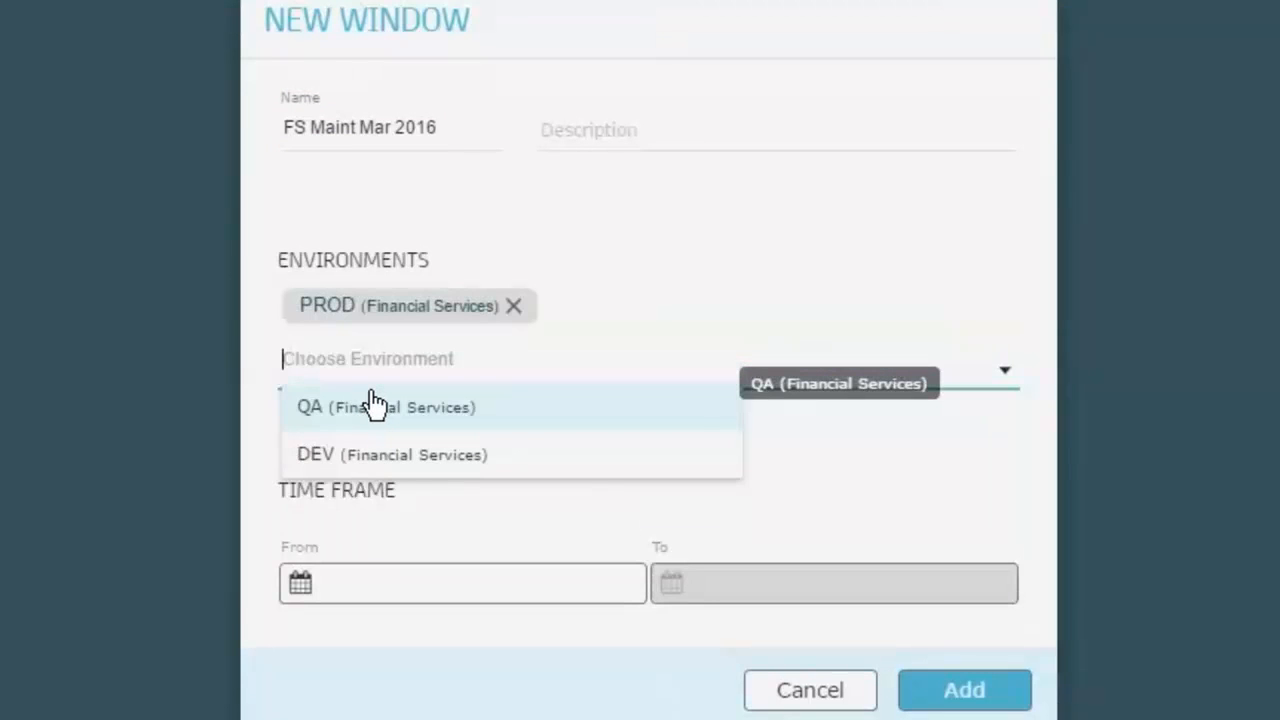
Step: Set the start of the maintenance window's time frame to Saturday 26 March 2016, 1:00 AM
click(367, 596)
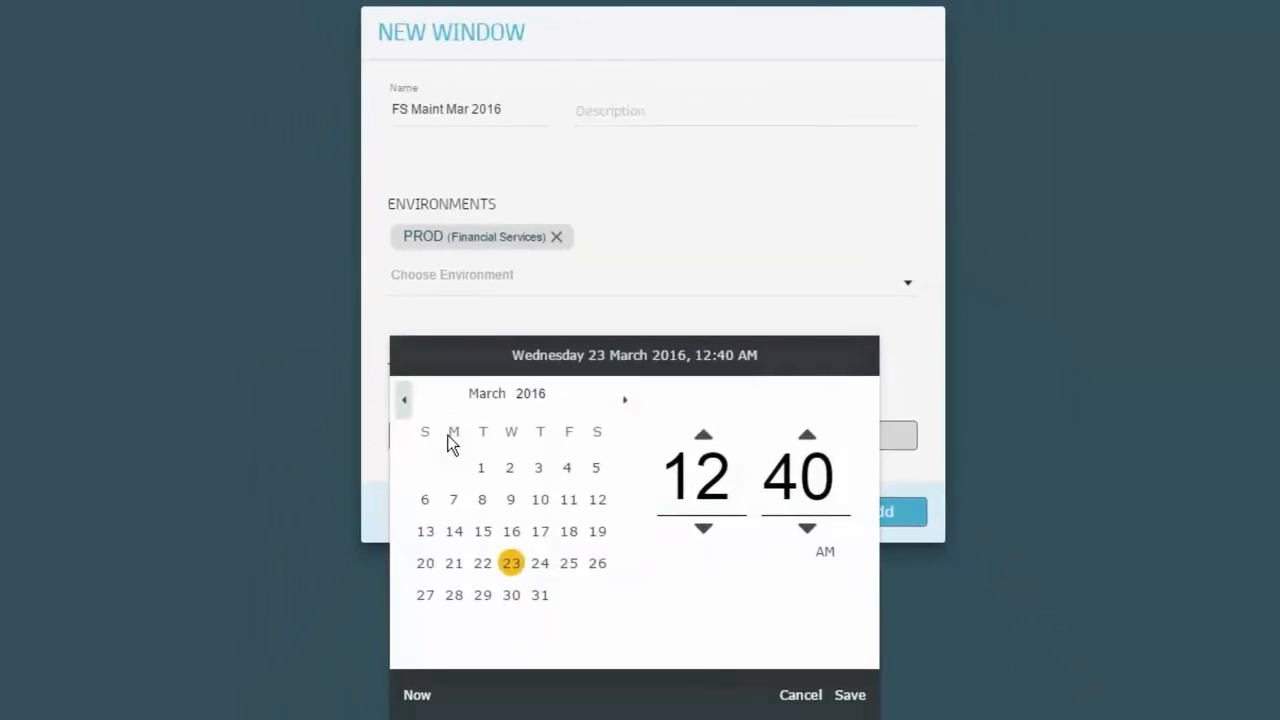
click(597, 570)
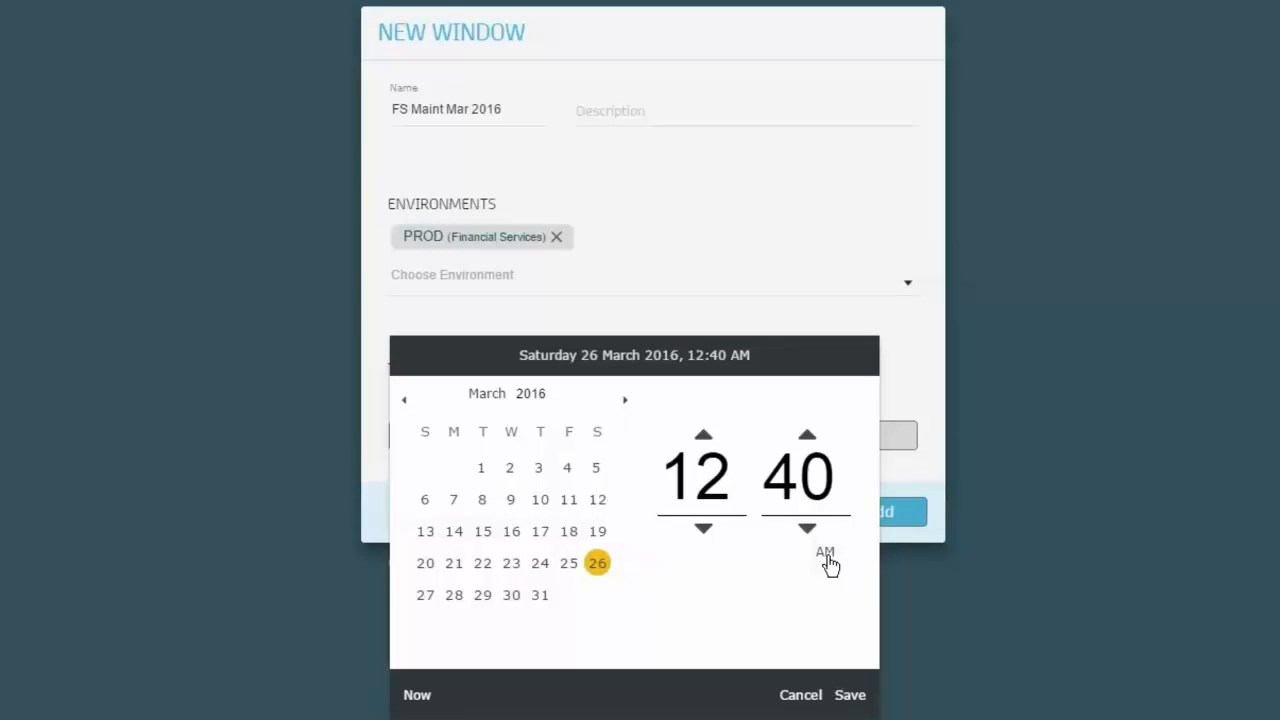
click(717, 474)
text(1)
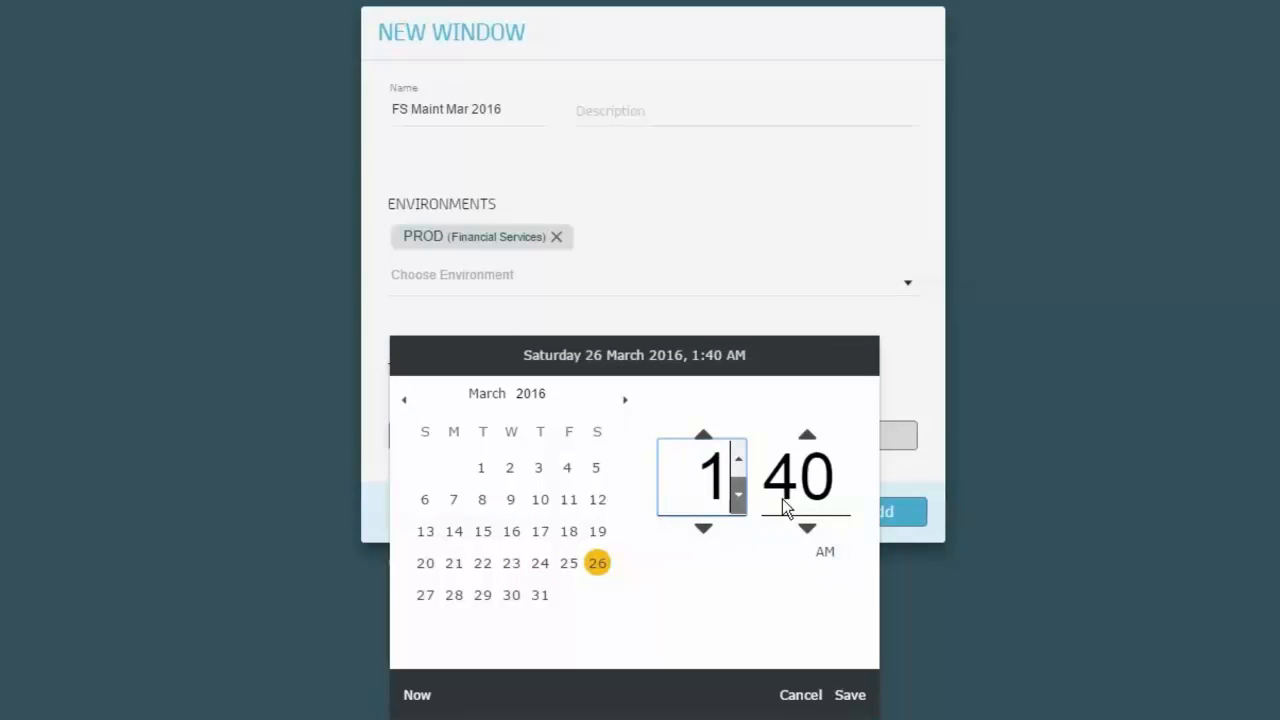
click(844, 493)
click(844, 493)
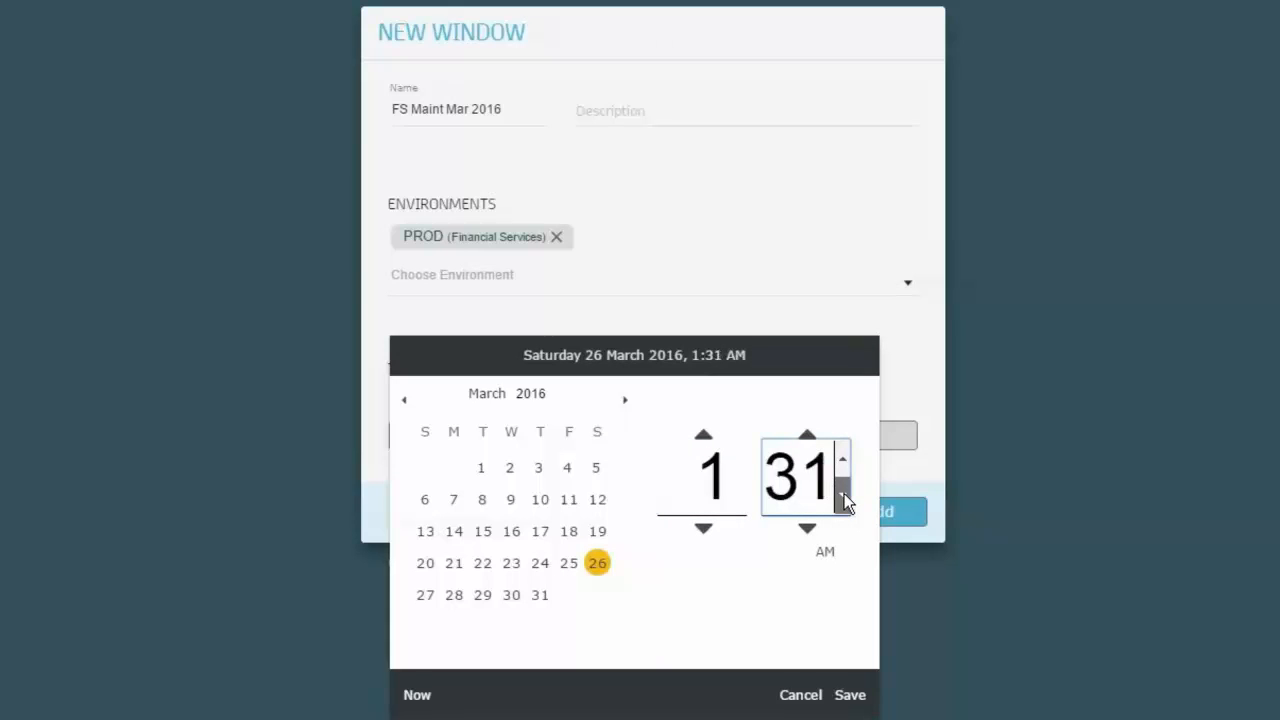
click(844, 493)
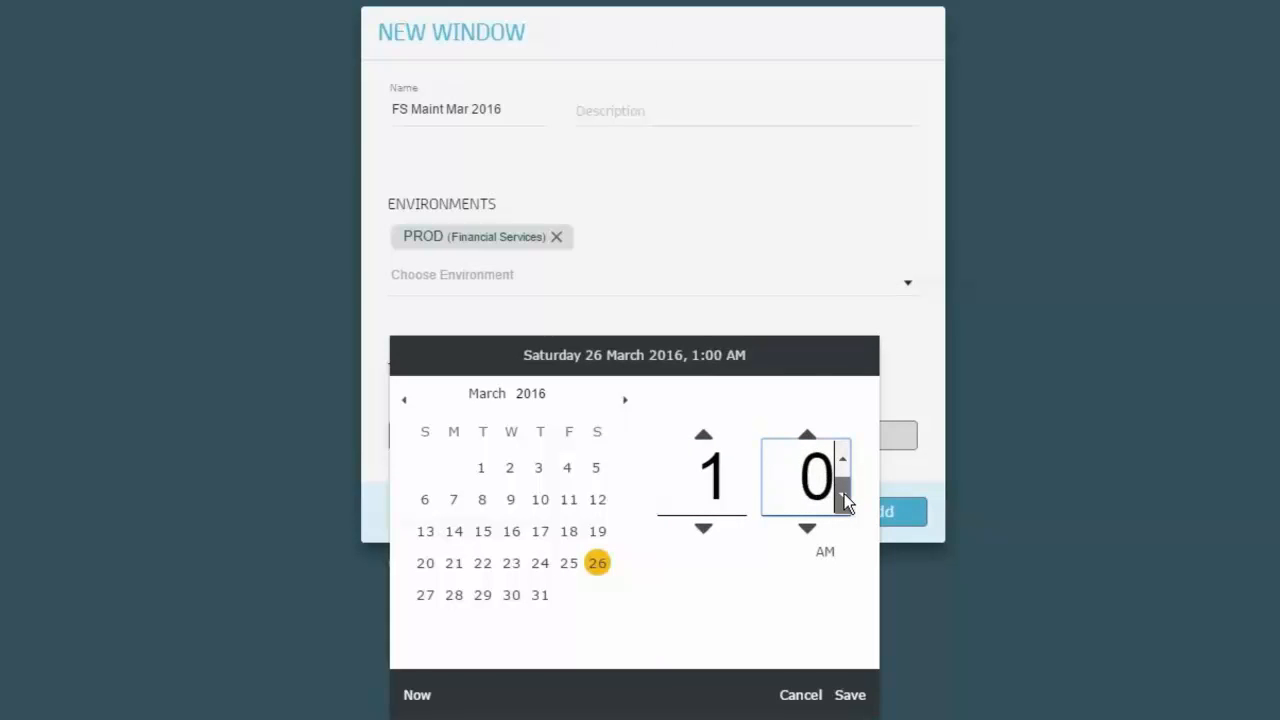
click(848, 695)
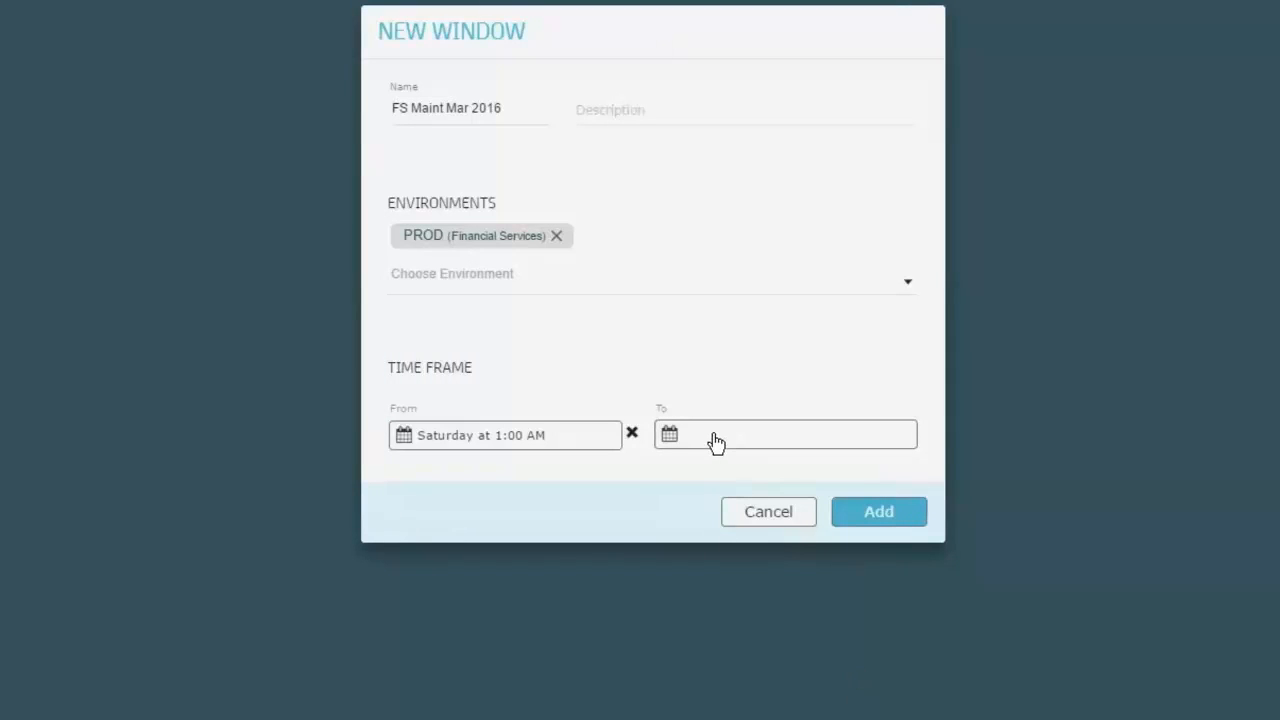
Step: Set the end of the time frame to Sunday 27 March 2016, 11:59 PM and add the maintenance window
click(716, 443)
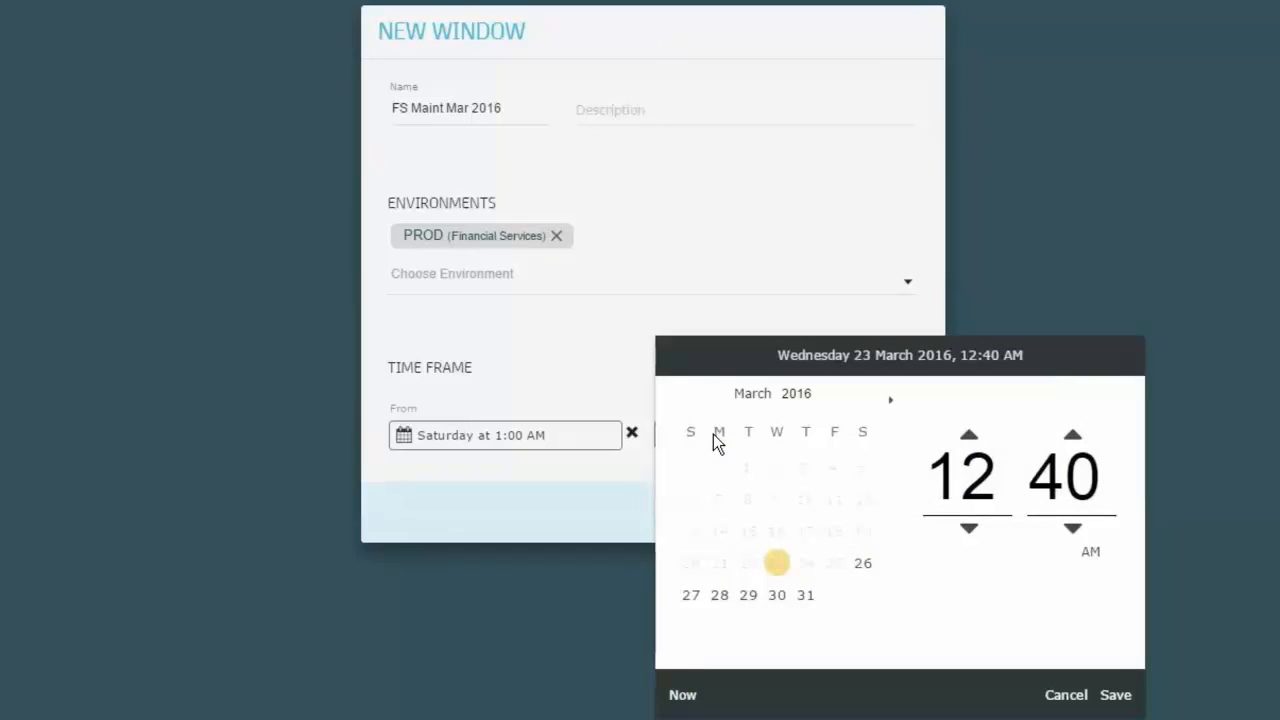
click(691, 595)
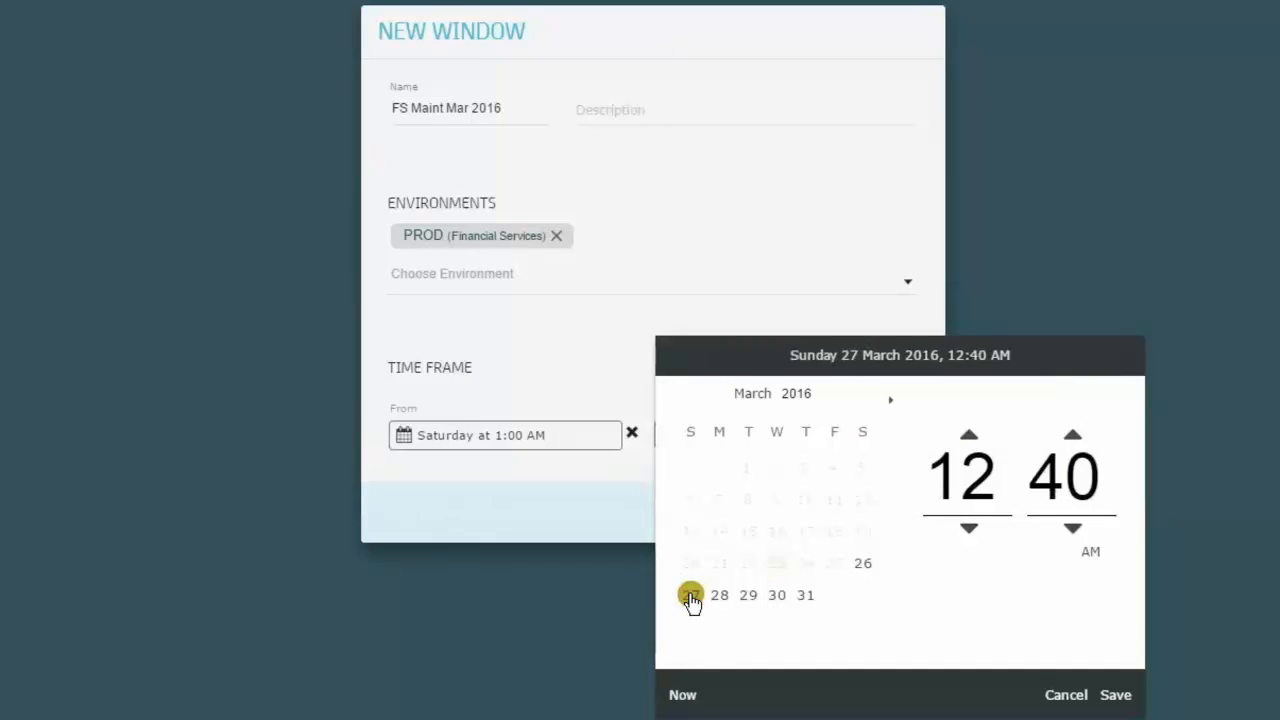
click(1090, 555)
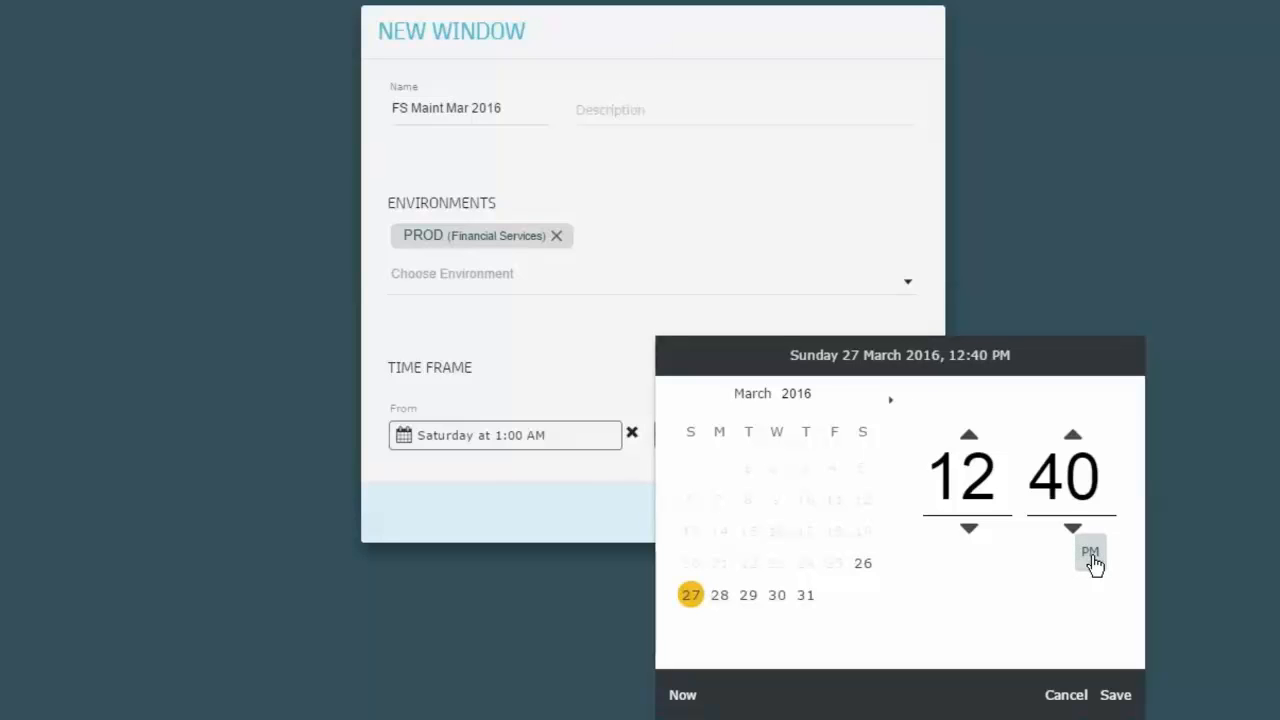
click(1000, 492)
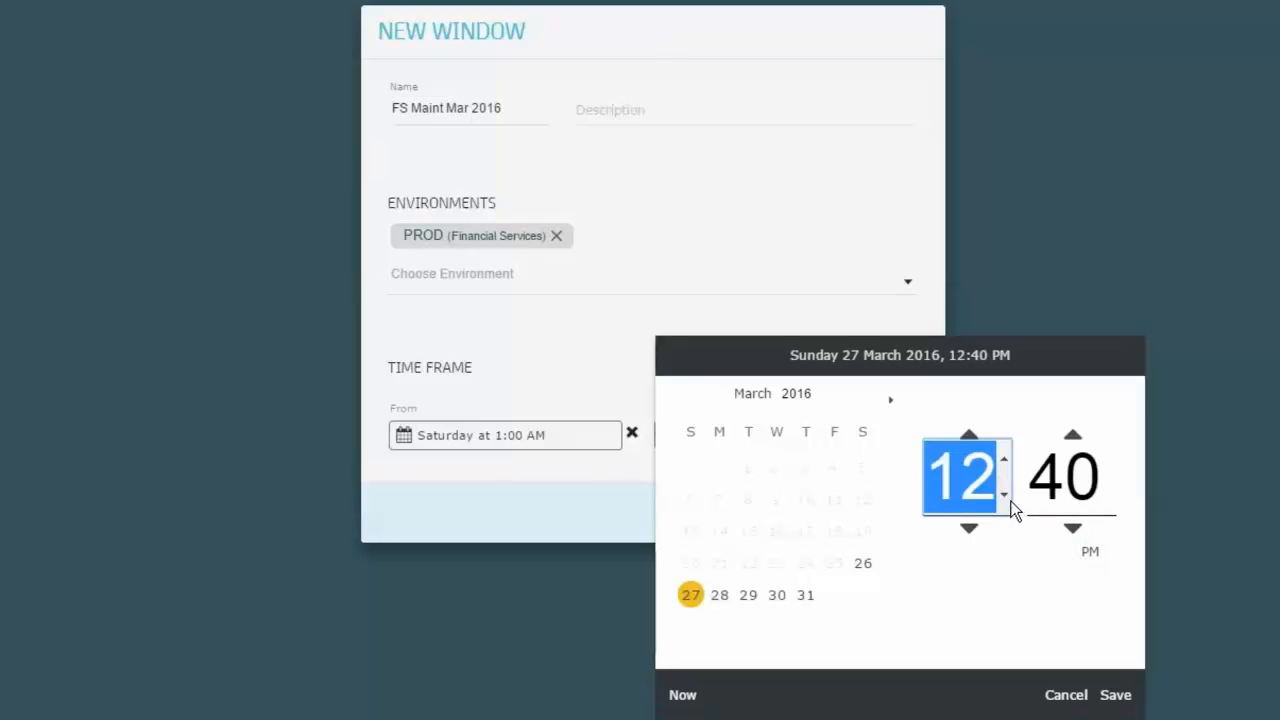
click(1003, 494)
click(1108, 465)
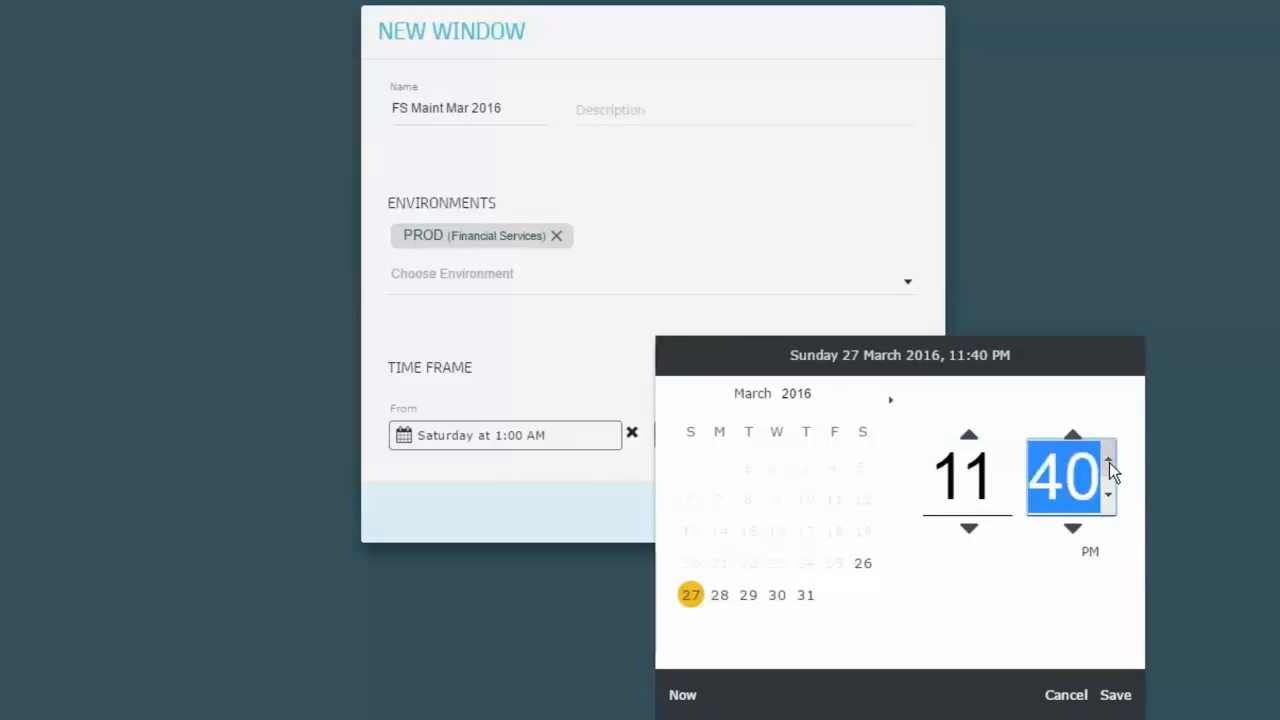
click(1109, 462)
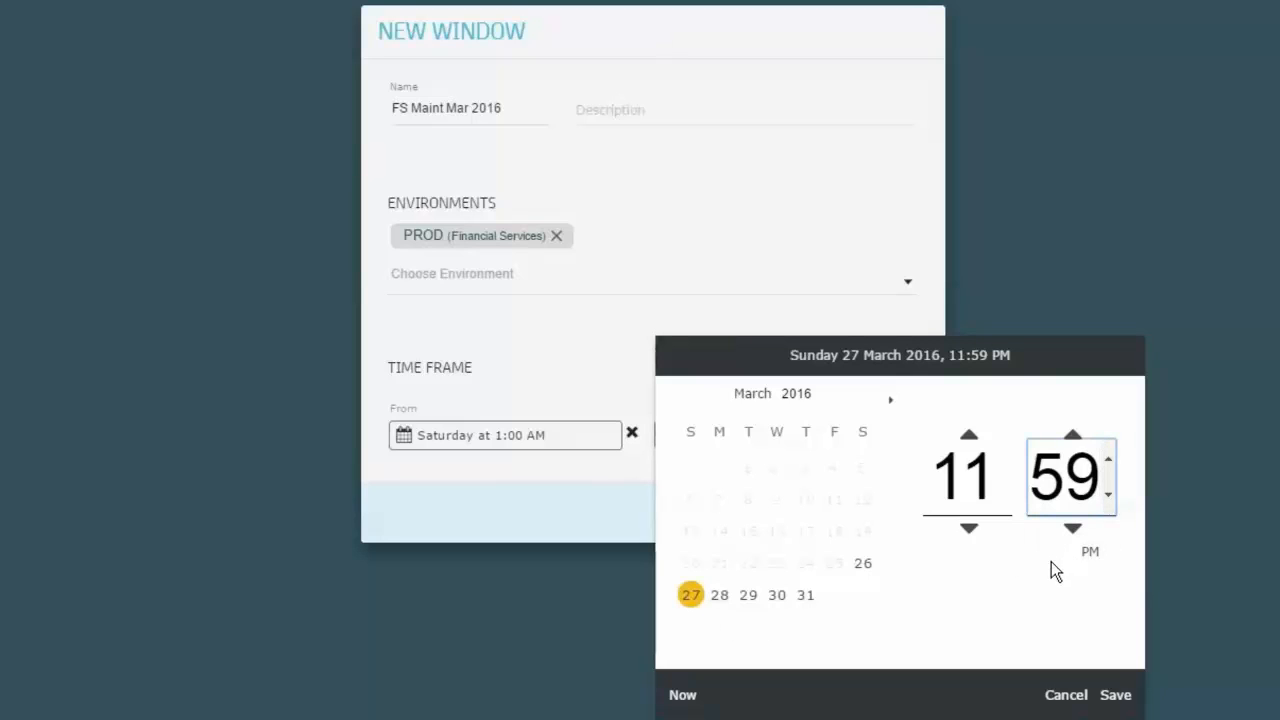
click(1117, 699)
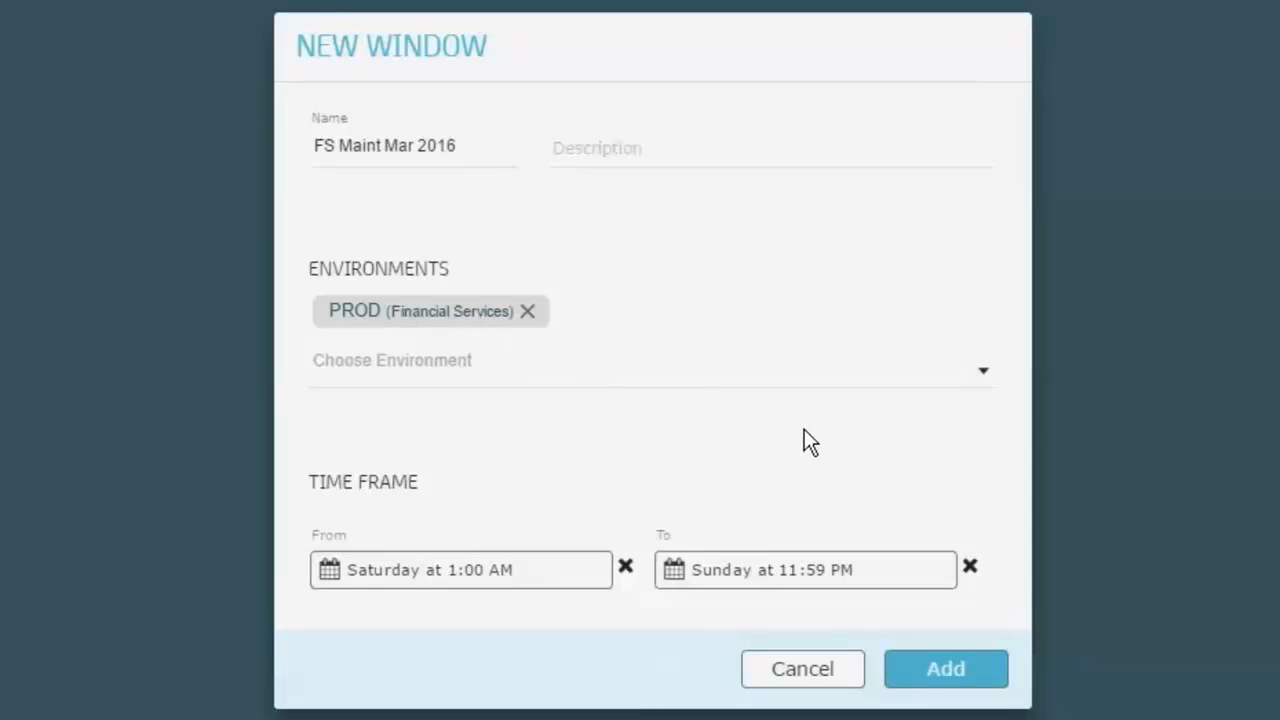
click(955, 680)
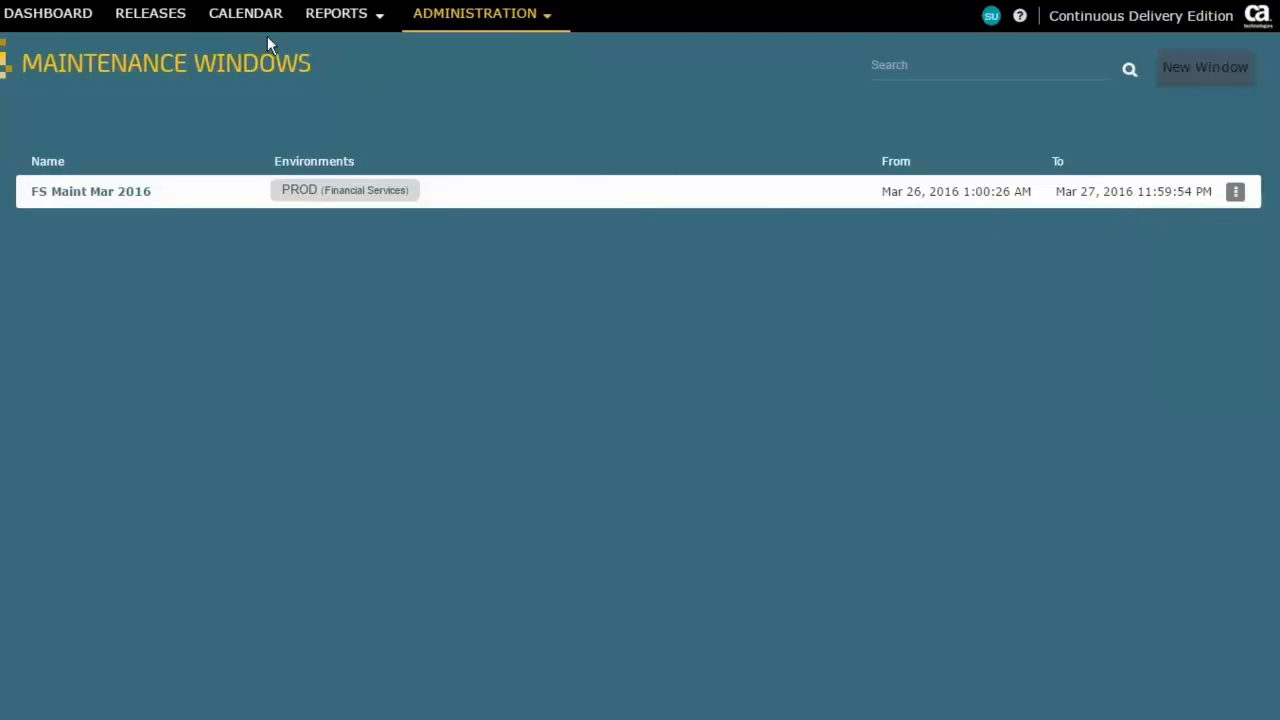
Step: Return to the release calendar and expand Financial Services Sprint 2 and Sprint 1 to show their phases
click(246, 20)
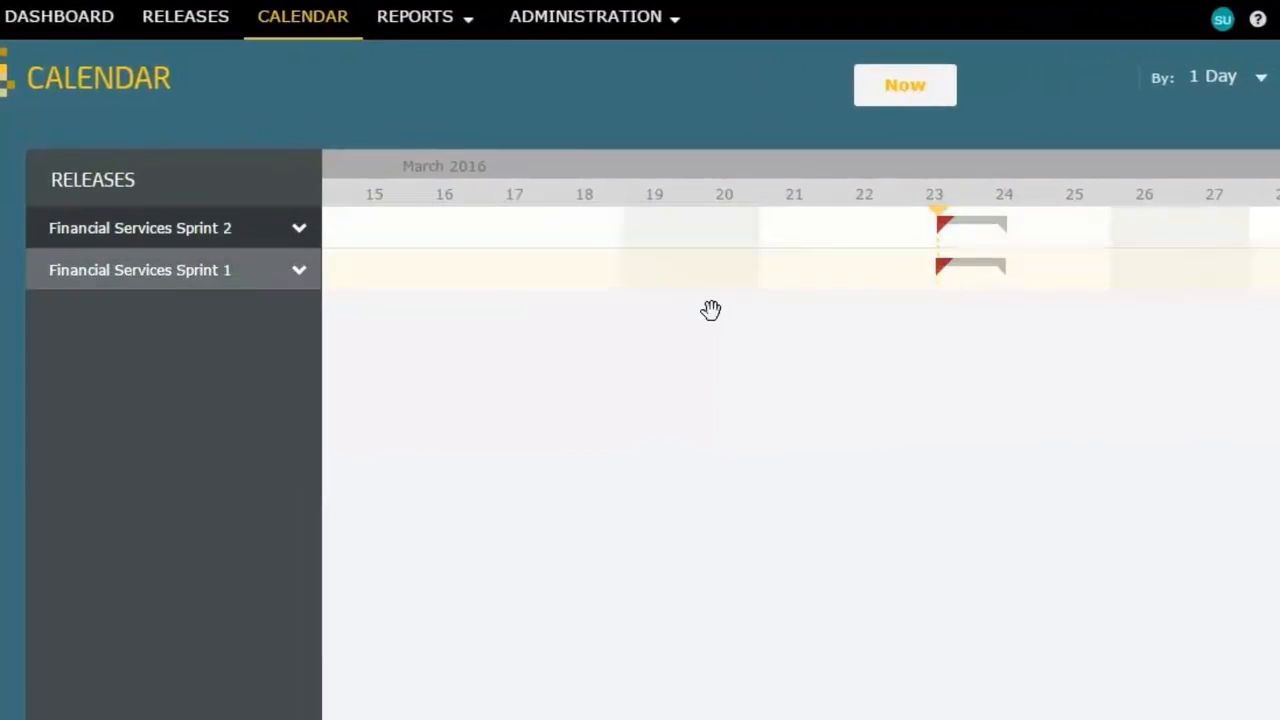
click(304, 250)
click(345, 240)
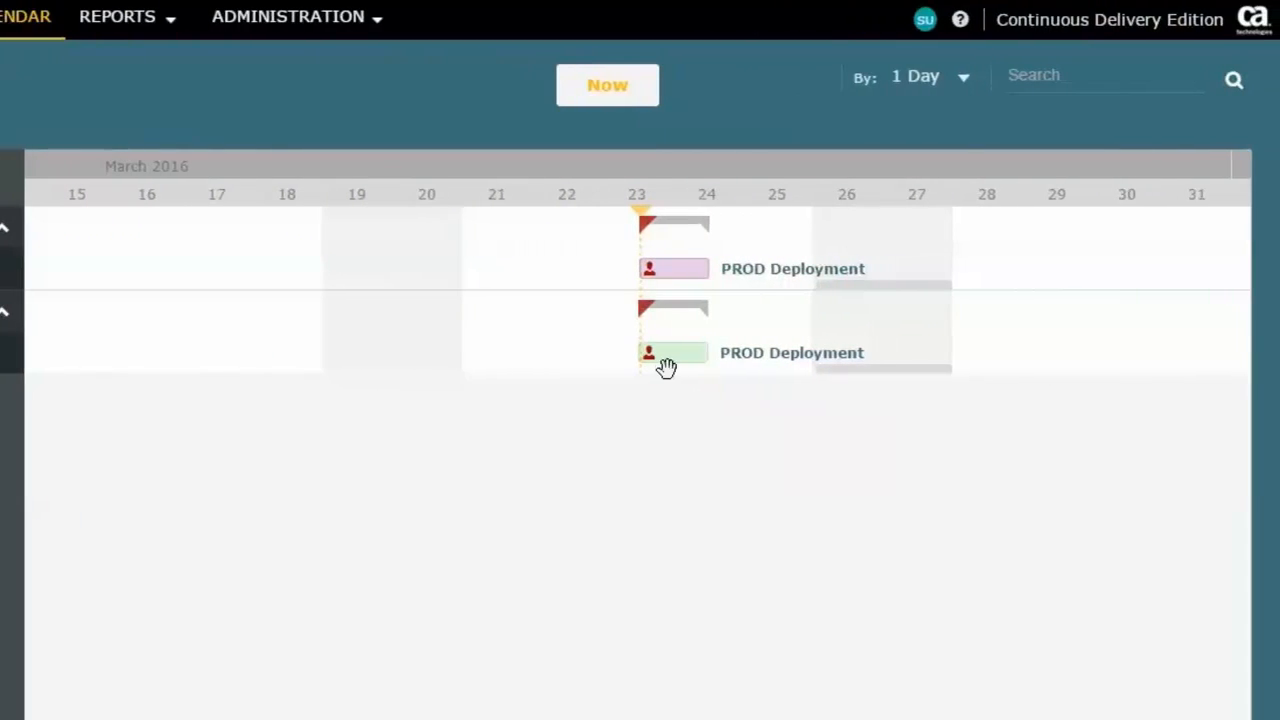
Step: Check the schedule details of Sprint 1's PROD Deployment and move it to March 26, inside the maintenance window
mouse_move(798, 362)
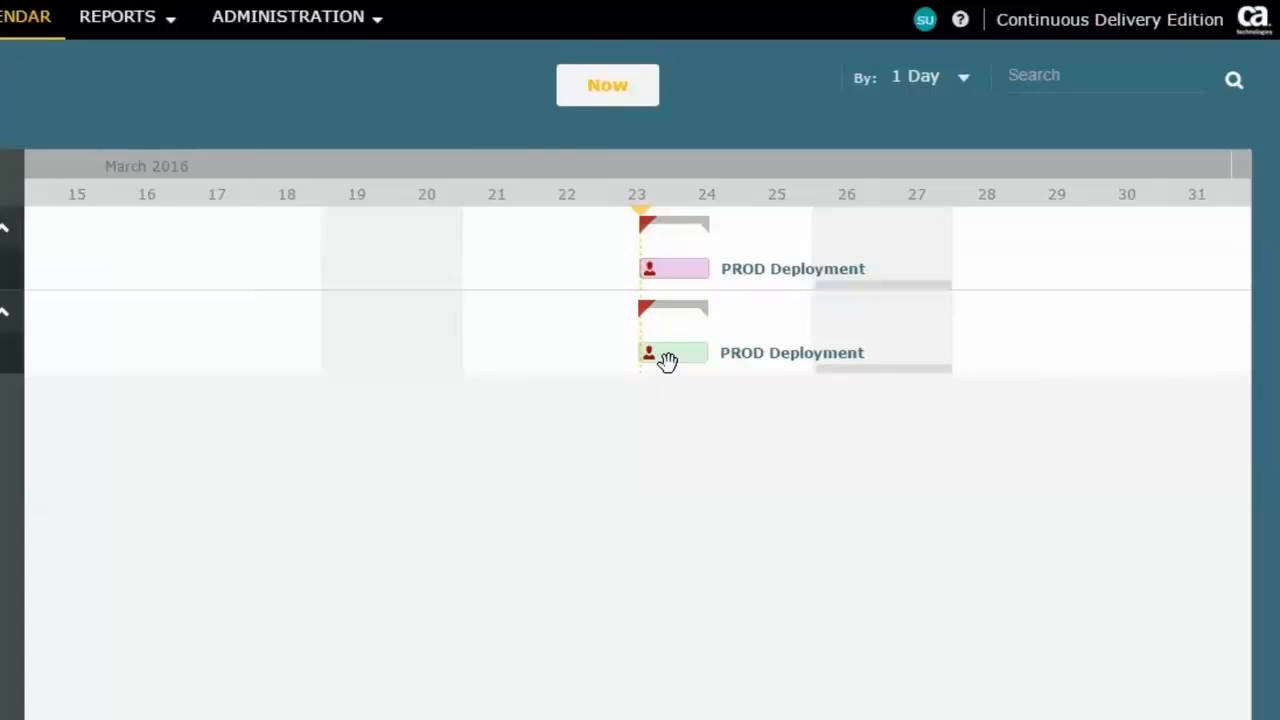
mouse_move(676, 362)
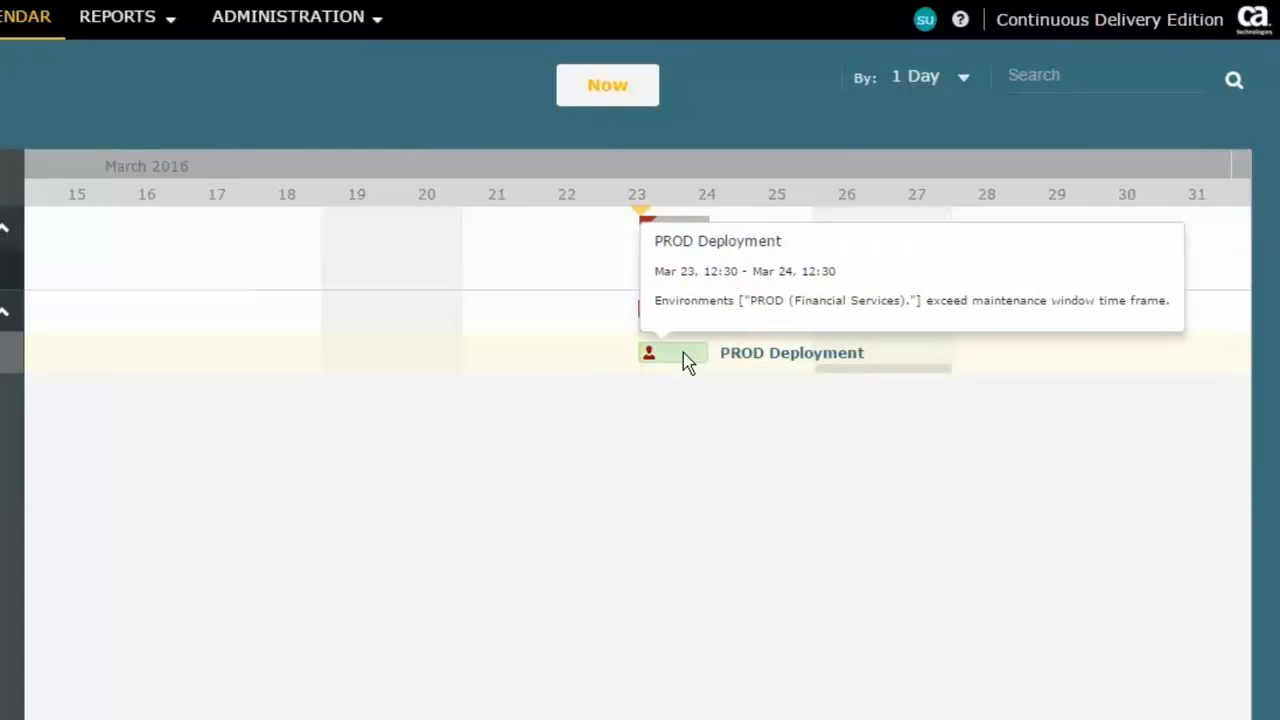
drag(684, 362, 839, 355)
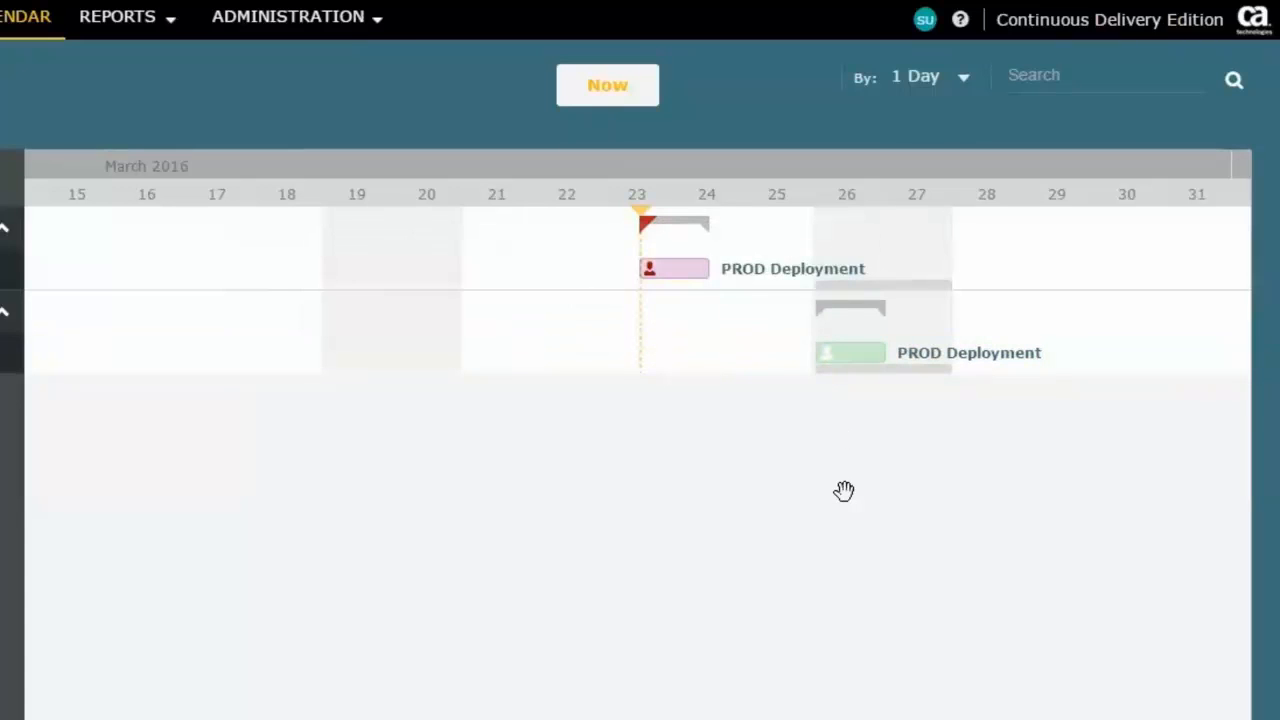
Step: Move Financial Services Sprint 2's PROD Deployment to the following weekend, starting on April 2
drag(1044, 485, 551, 489)
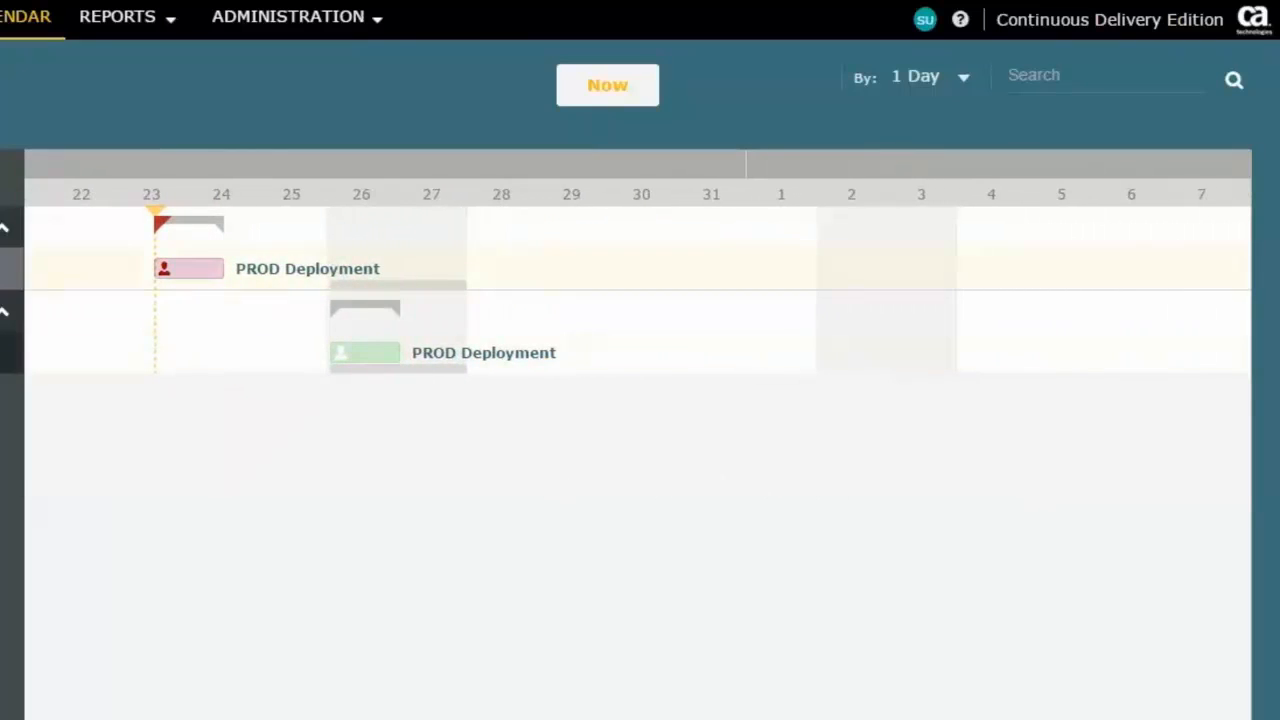
mouse_move(4, 228)
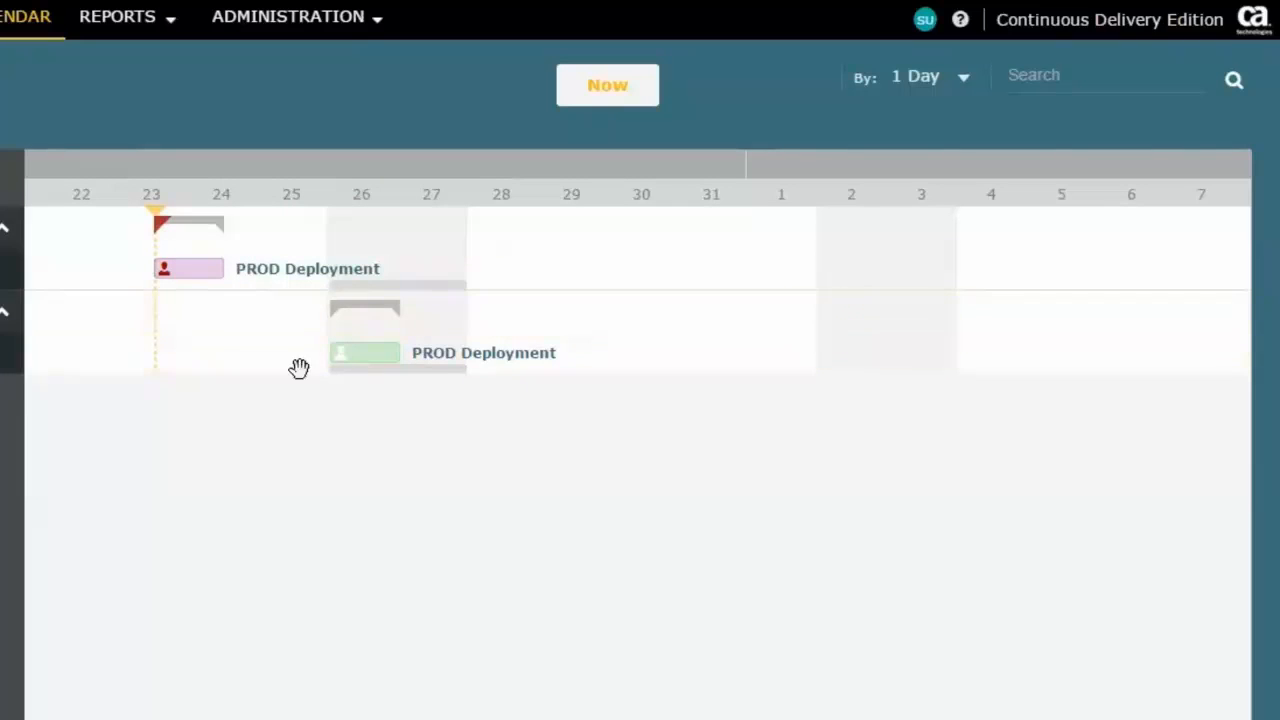
mouse_move(193, 281)
drag(193, 281, 846, 302)
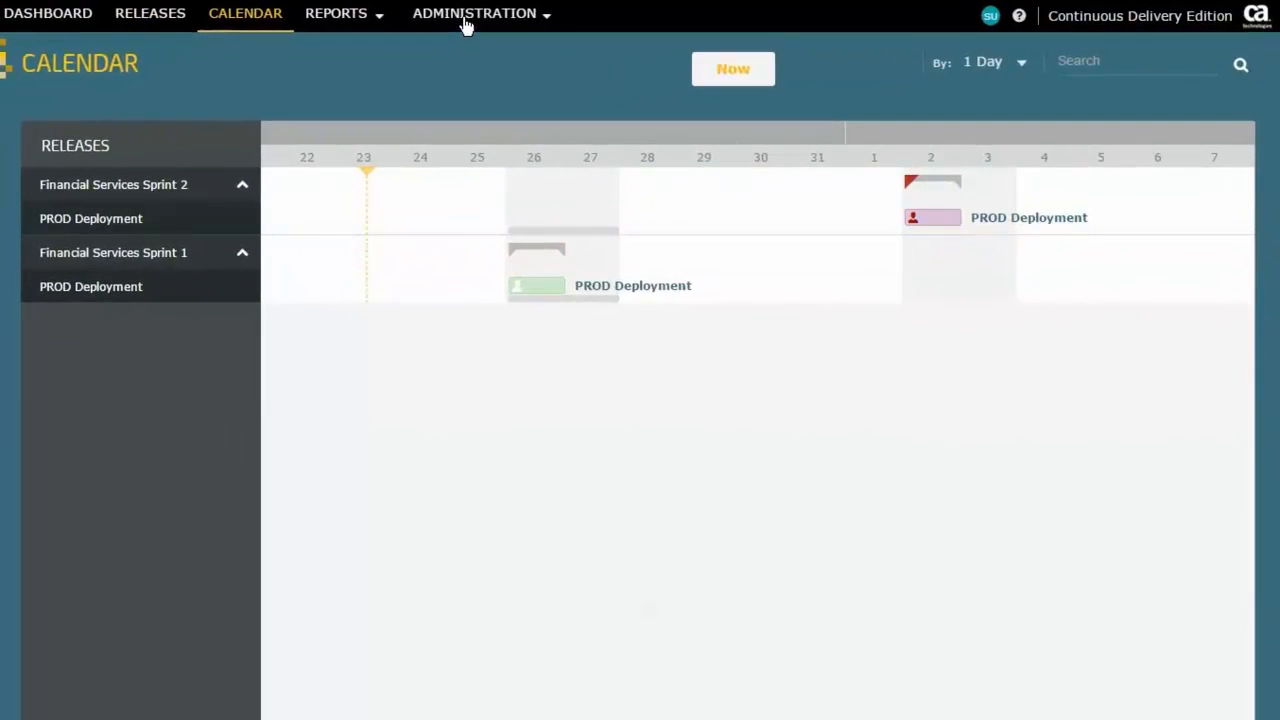
Step: Return to the maintenance windows list and start duplicating the March maintenance window for Financial Services PROD
click(464, 18)
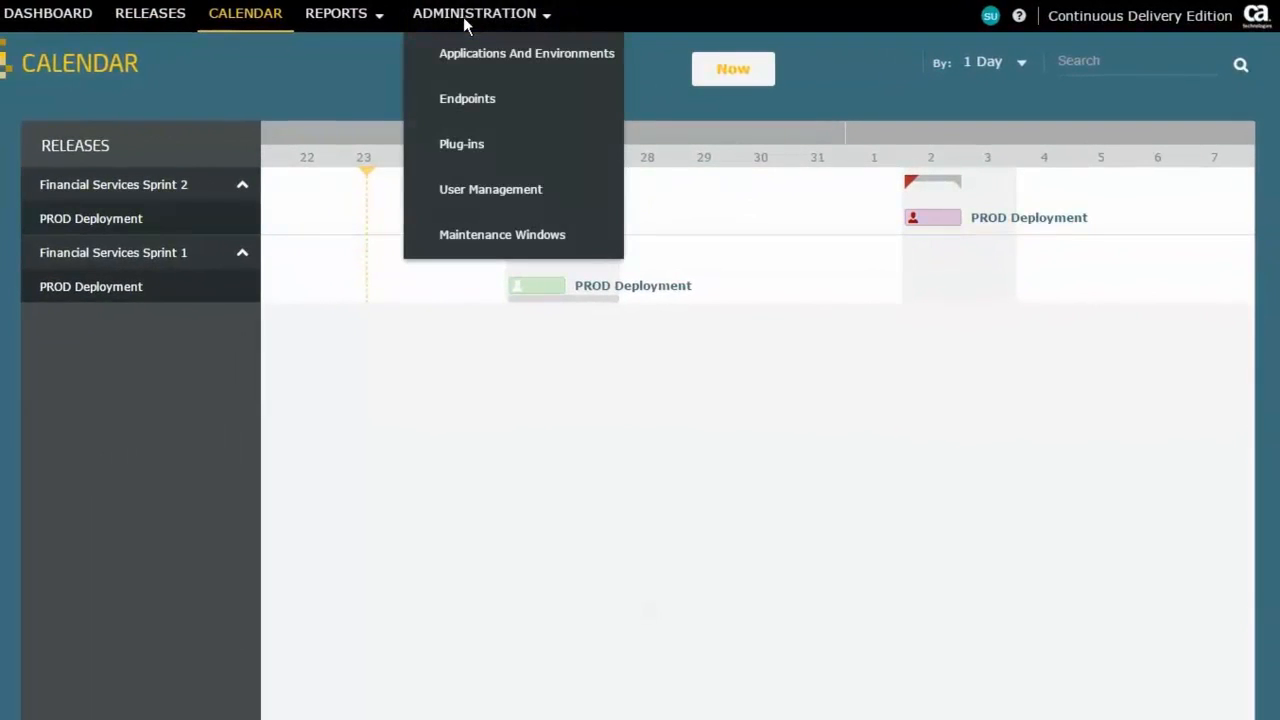
click(497, 238)
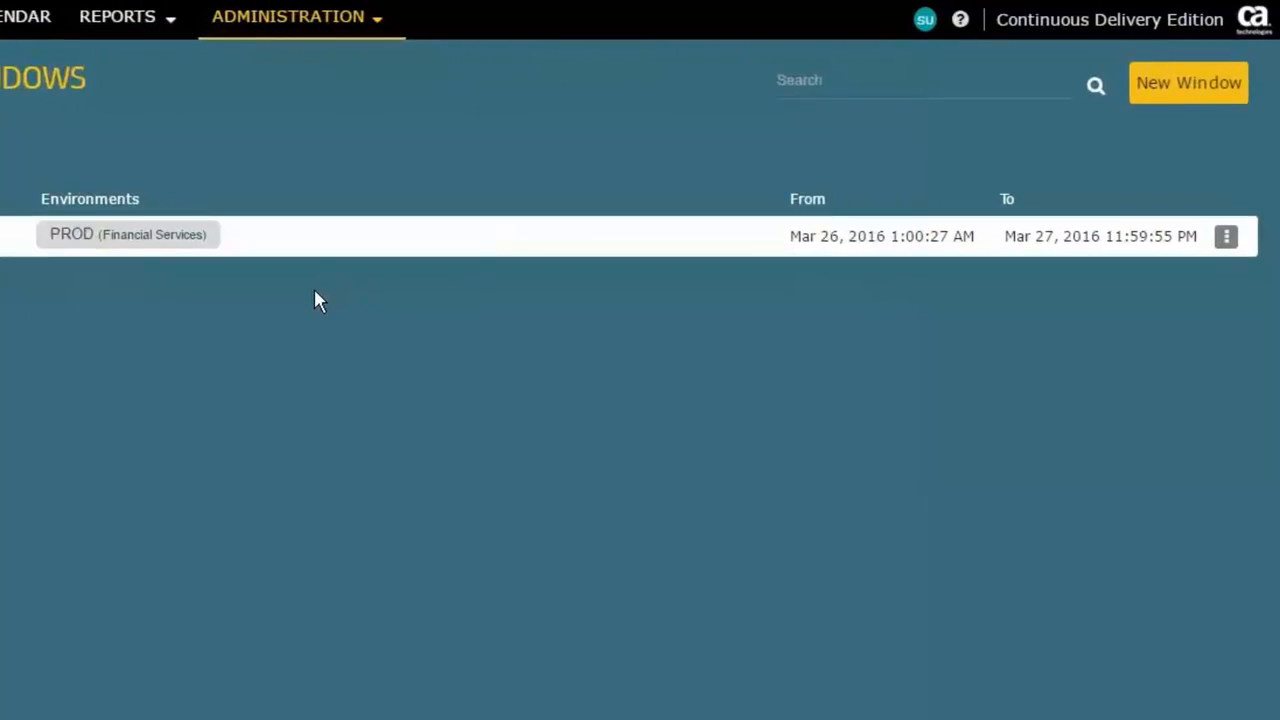
click(1227, 240)
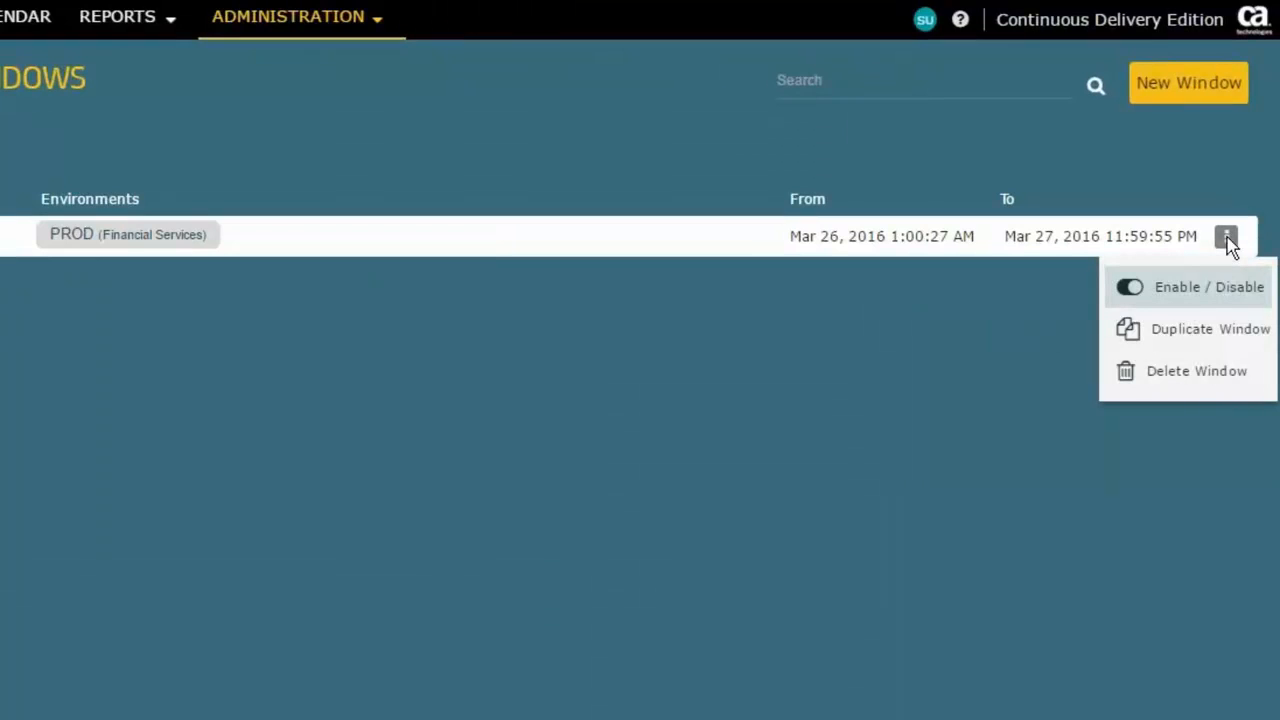
click(1197, 344)
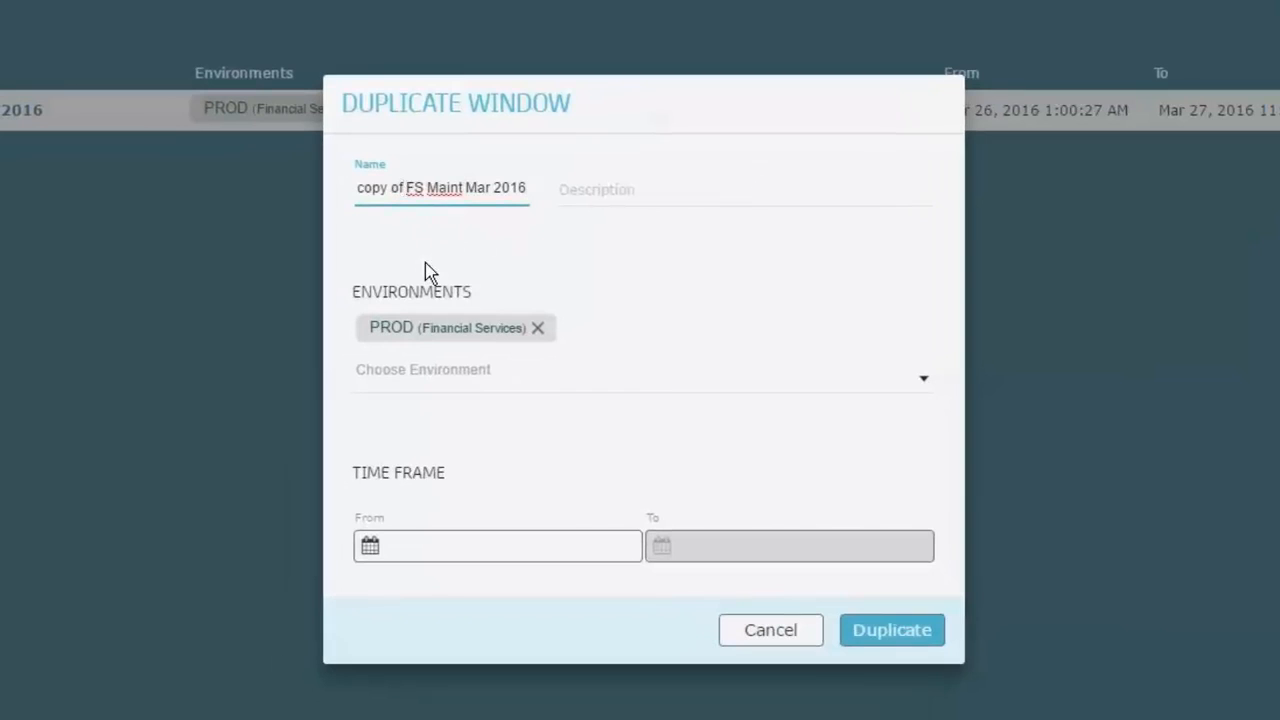
Step: Name the duplicated maintenance window FS Maint April 2016
key(BackSpace)
key(BackSpace)
key(BackSpace)
key(BackSpace)
key(BackSpace)
key(BackSpace)
key(BackSpace)
key(BackSpace)
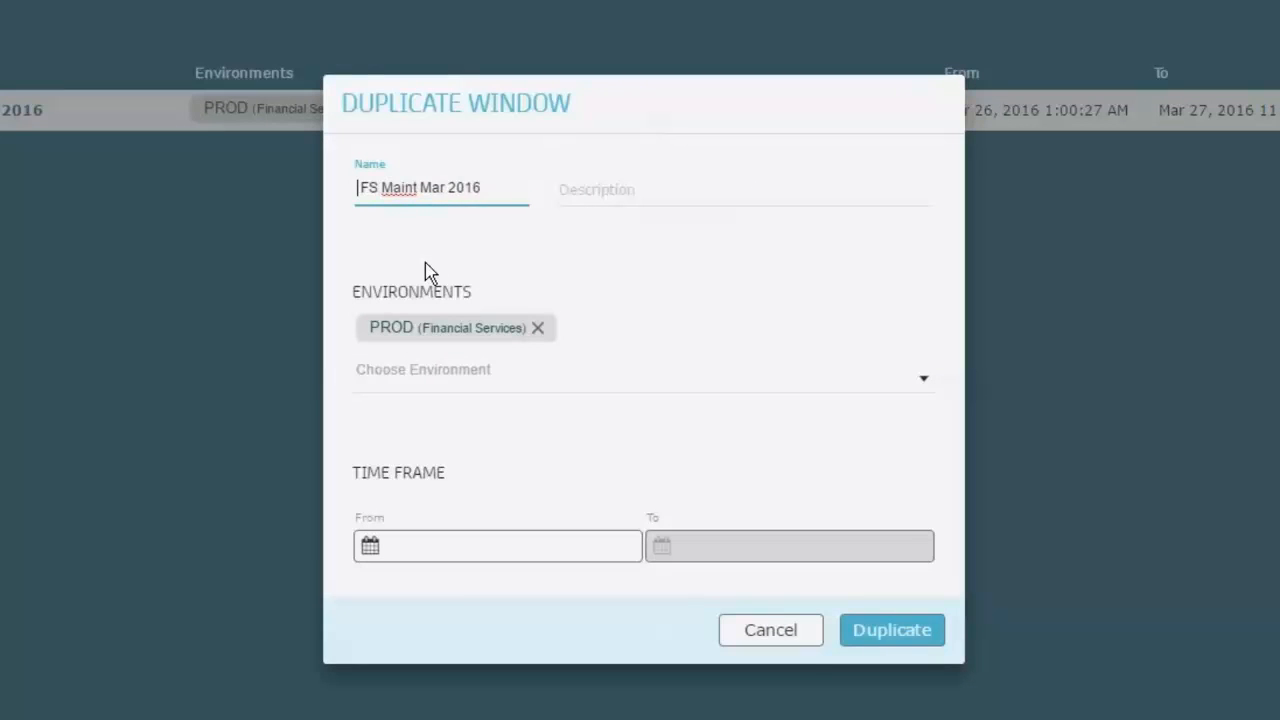
key(Delete)
key(Right)
key(Right)
key(Right)
key(Right)
key(Right)
key(Right)
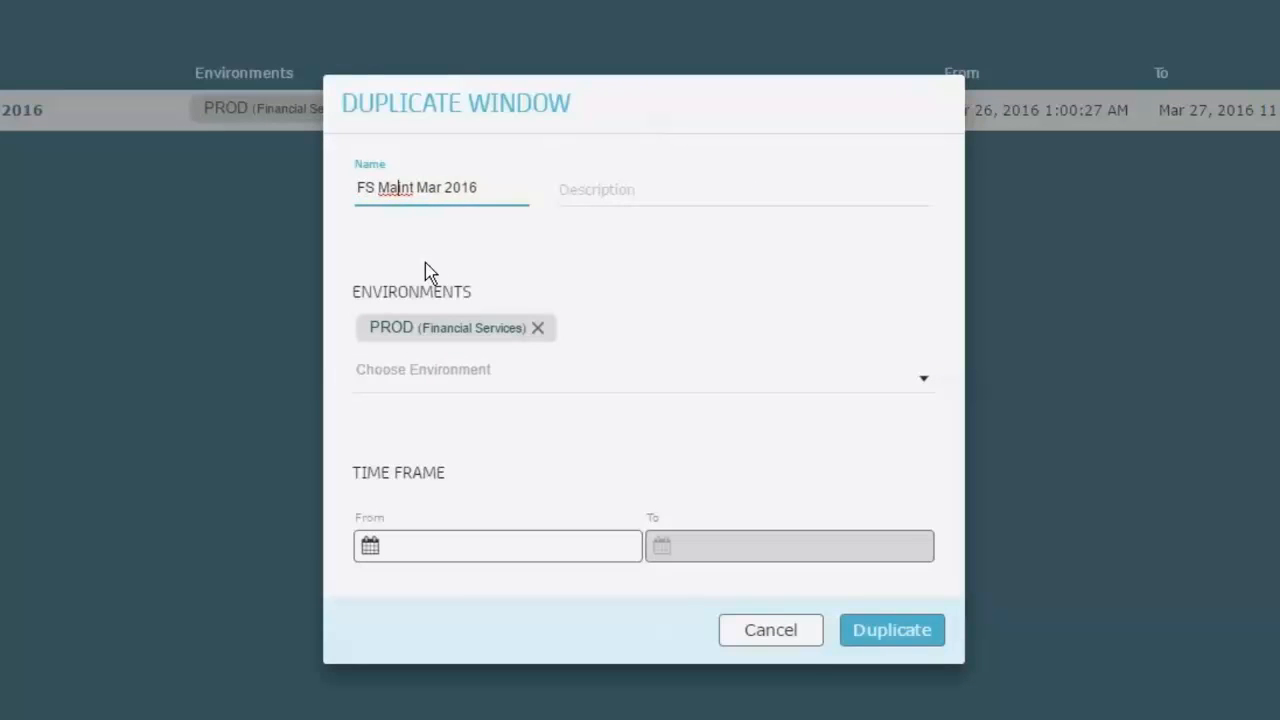
key(Right)
text(April)
key(Delete)
key(Delete)
key(Delete)
Step: Set the start of the duplicate's time frame to Saturday 2 April 2016, 1:00 AM
click(418, 553)
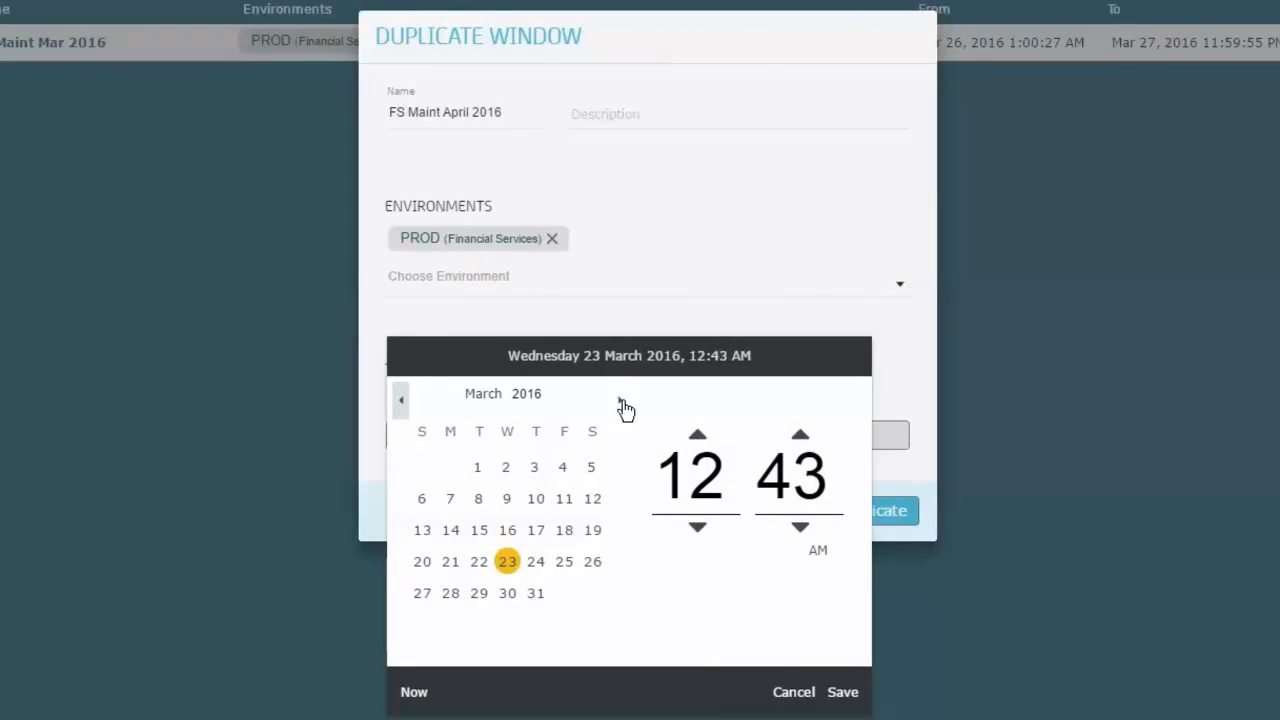
click(621, 401)
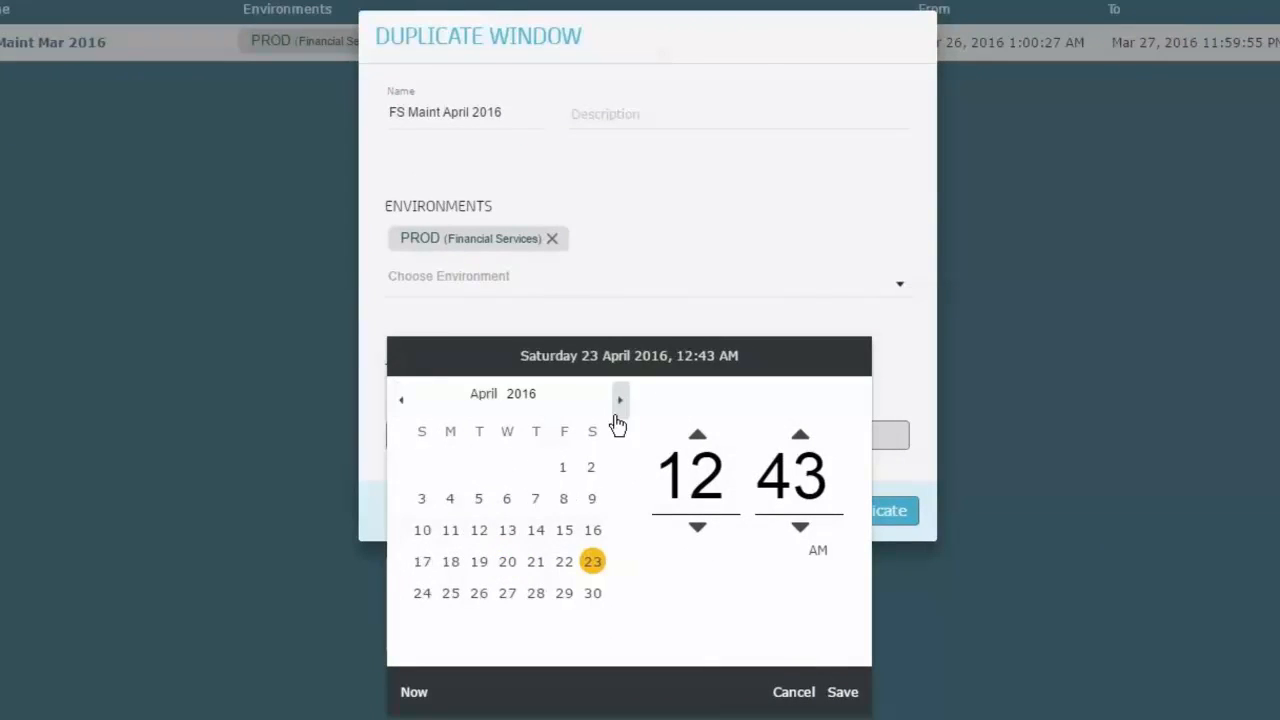
click(592, 468)
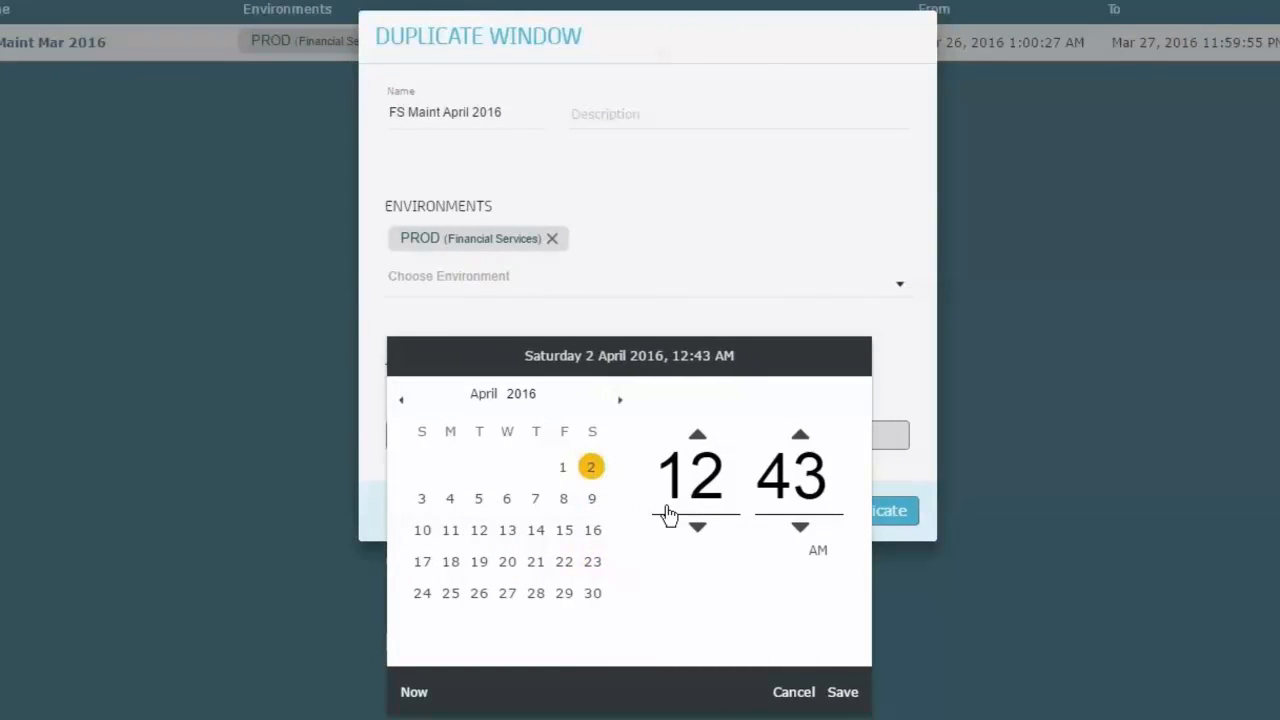
click(734, 494)
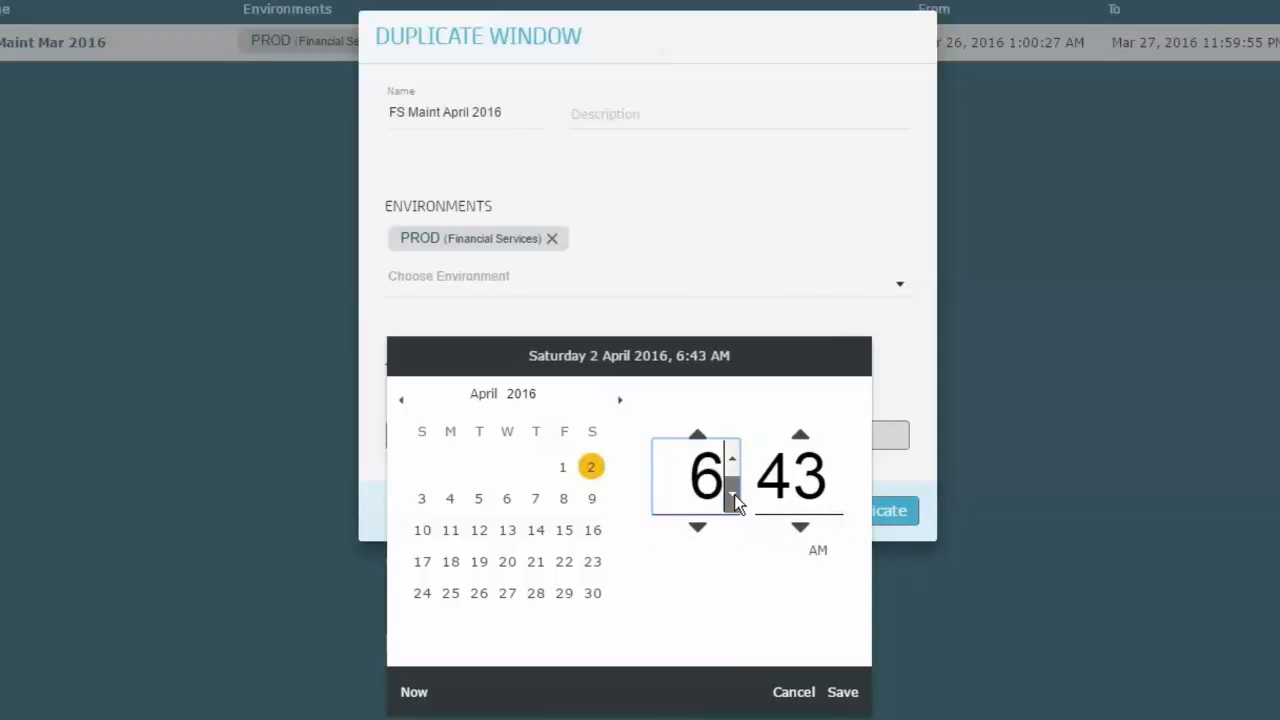
click(835, 495)
drag(835, 495, 835, 495)
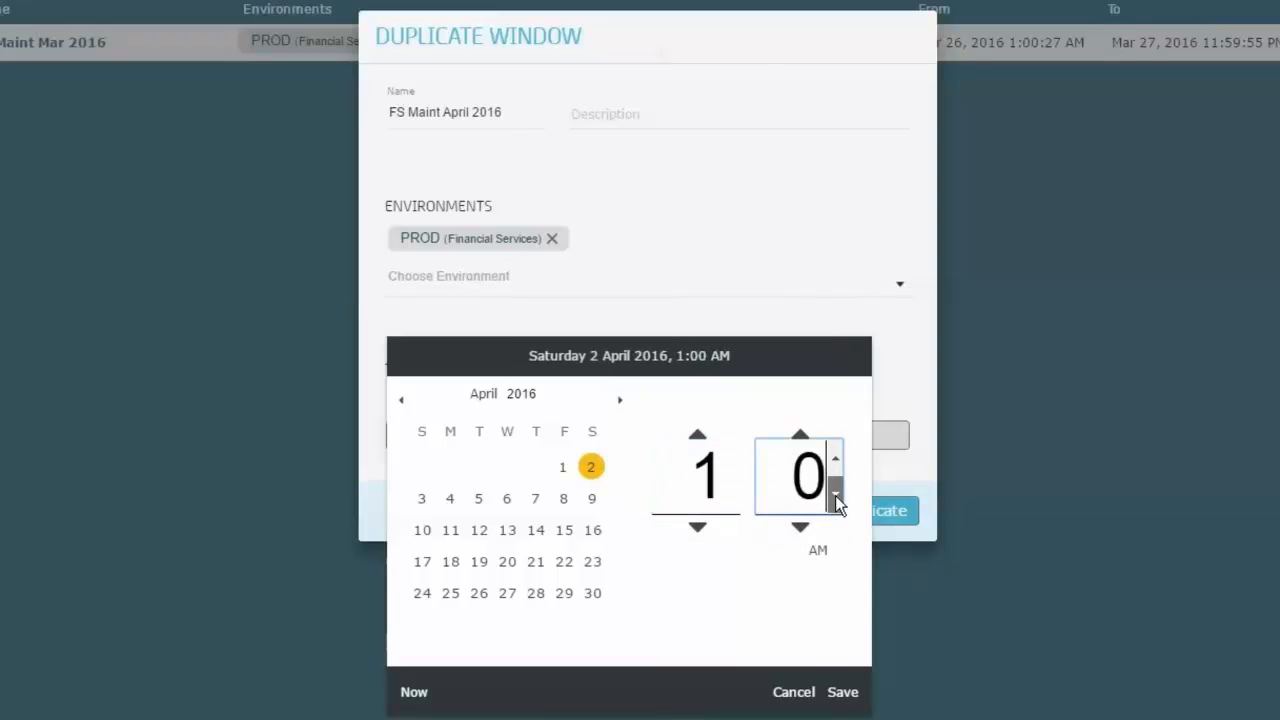
click(843, 692)
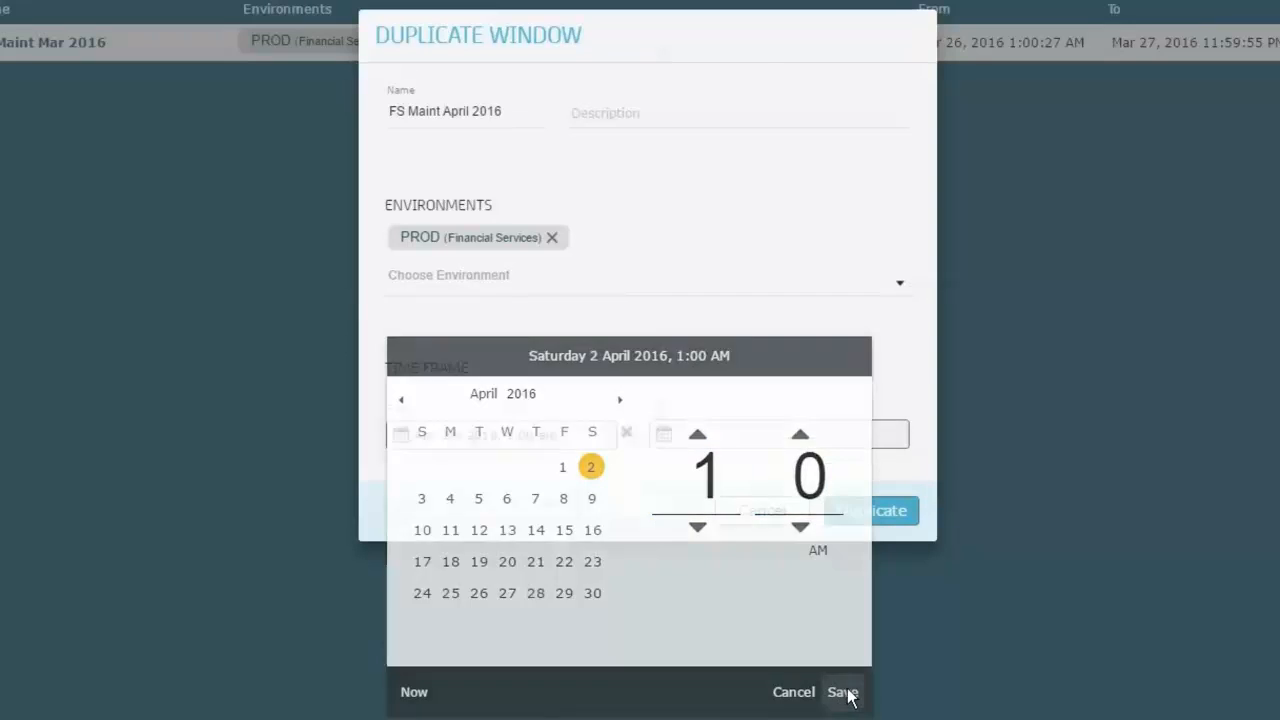
Step: Set the end of the time frame to Sunday 3 April 2016, 11:59 PM and create the duplicate window
click(712, 440)
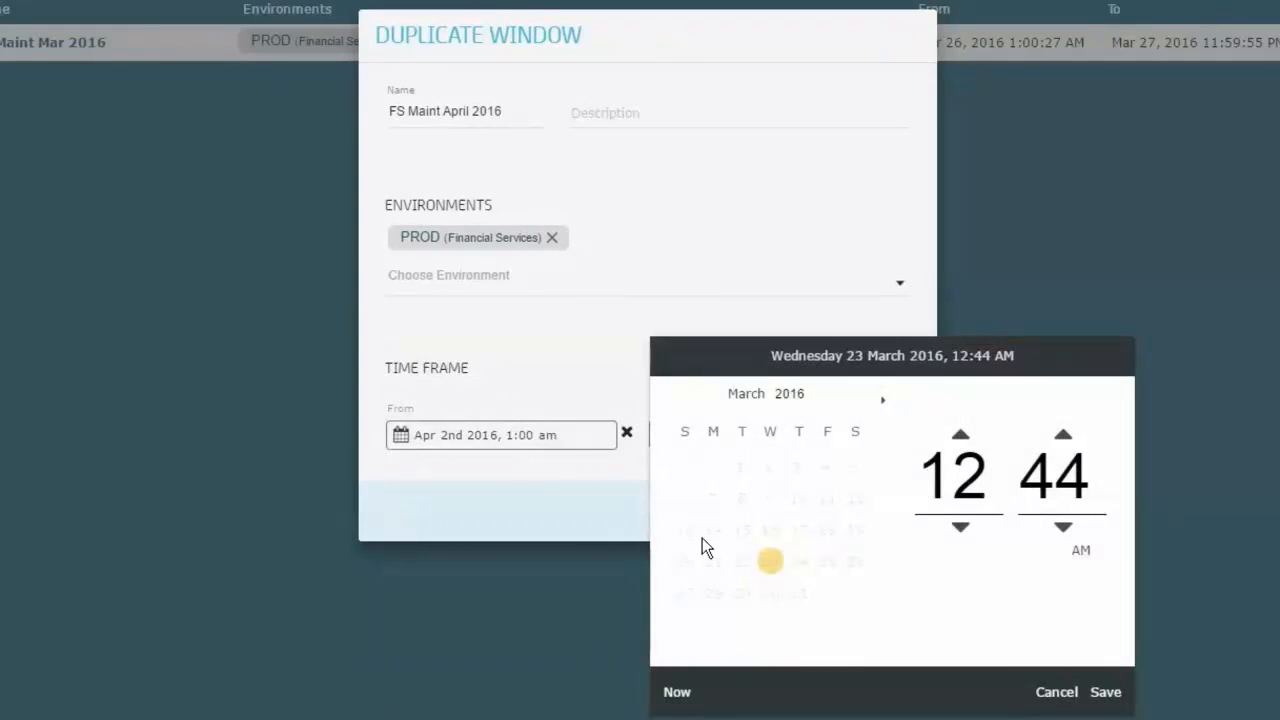
click(882, 400)
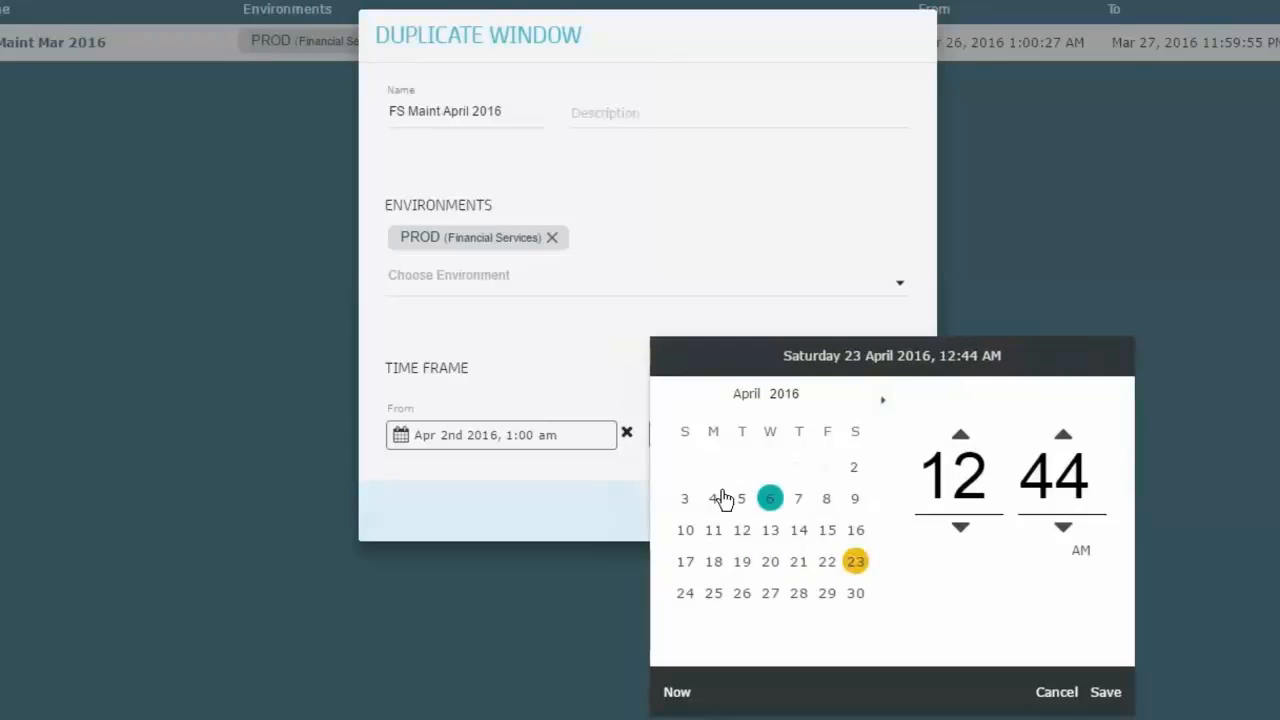
click(685, 499)
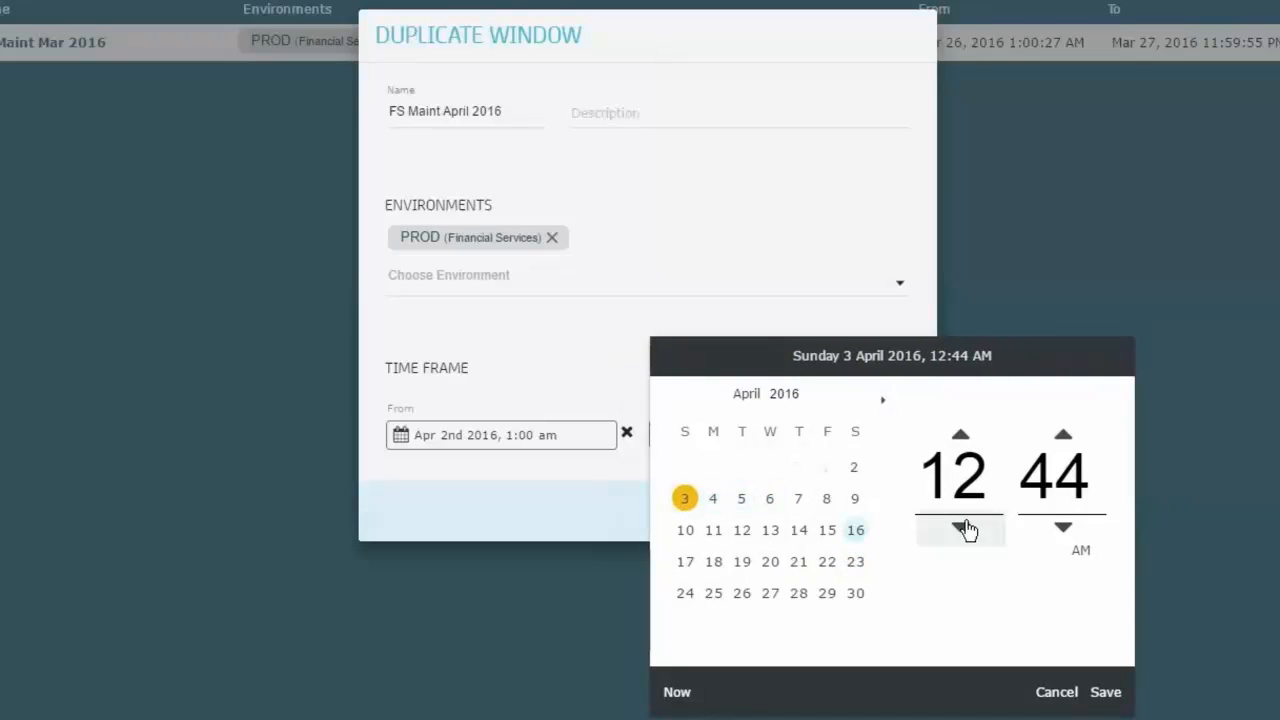
click(1082, 556)
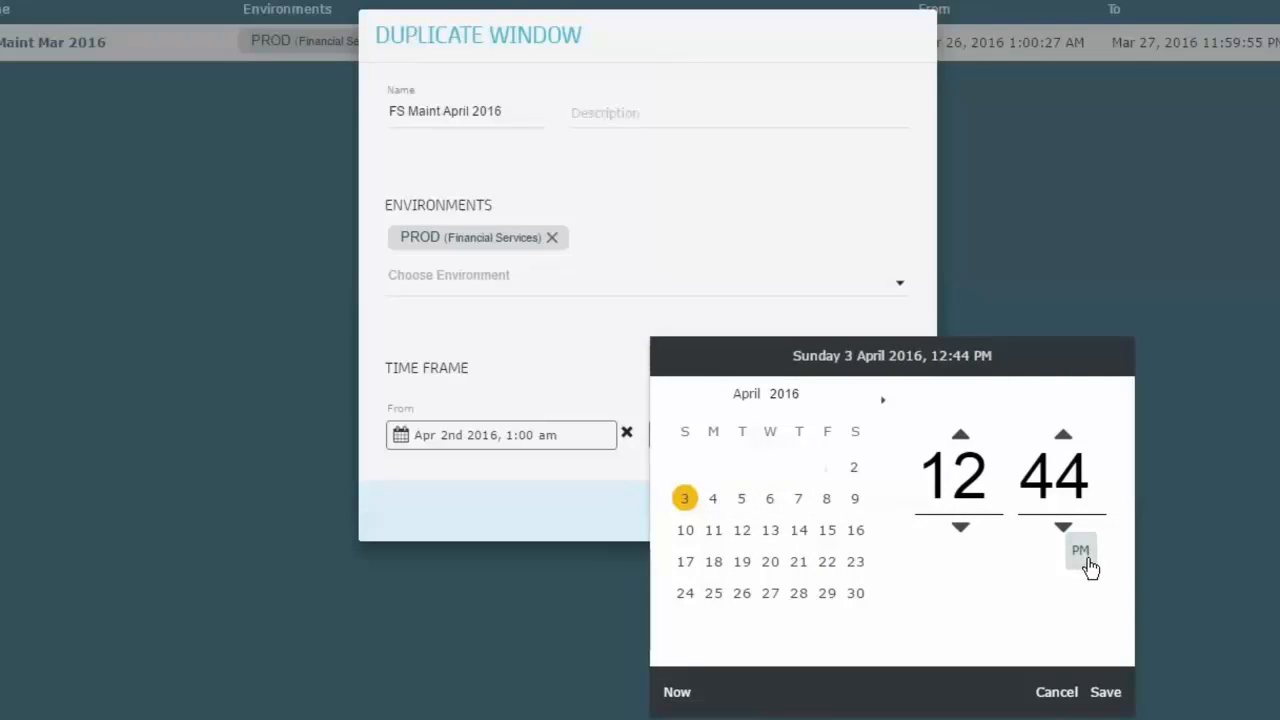
click(963, 500)
click(996, 496)
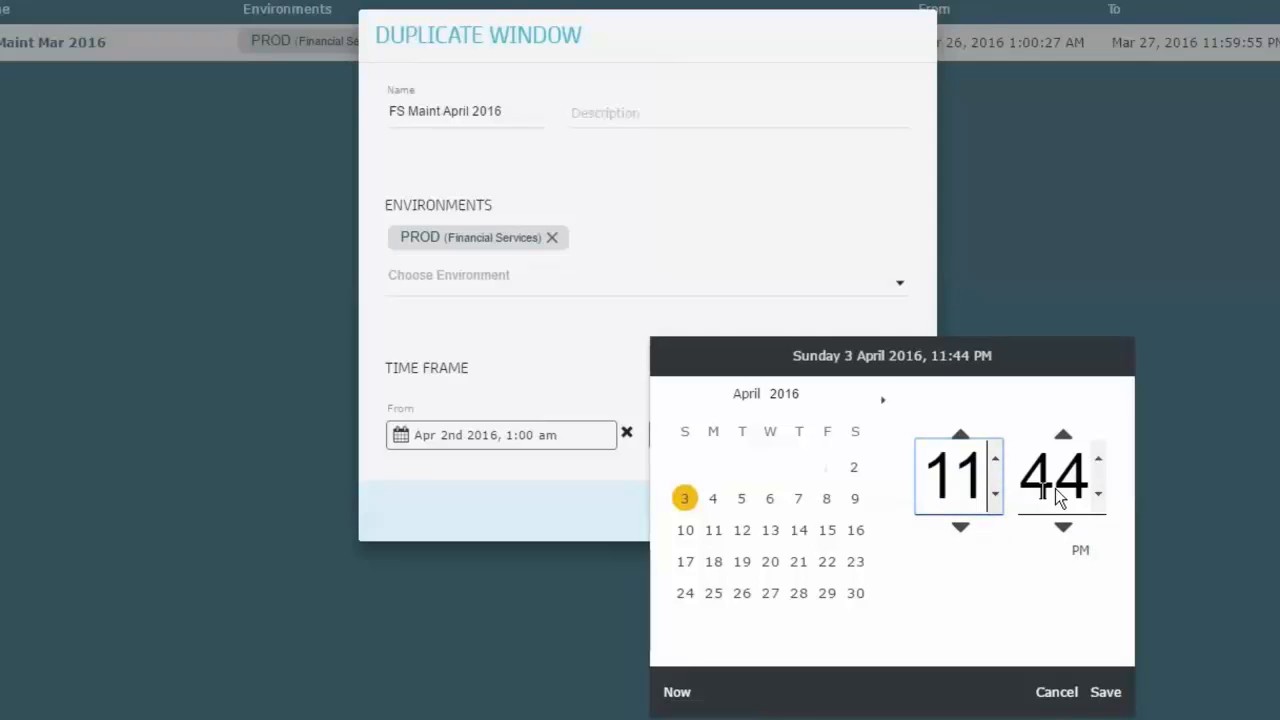
click(1055, 488)
click(1098, 458)
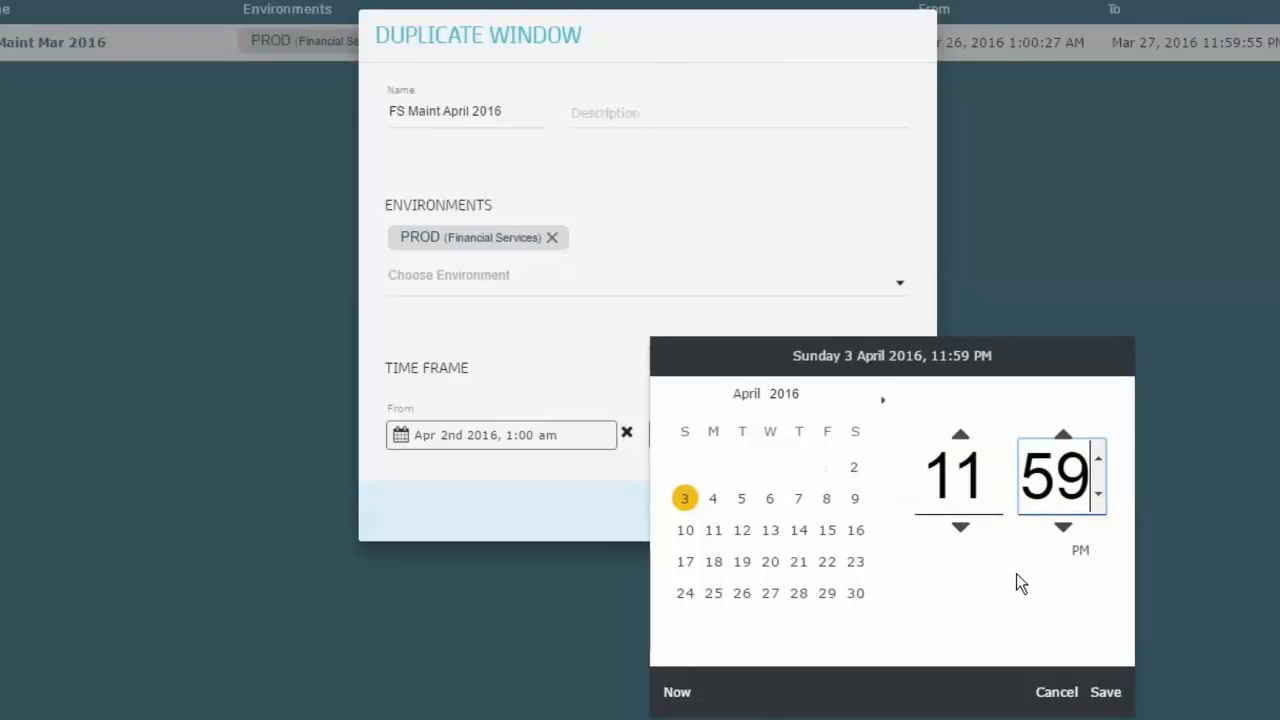
click(1109, 694)
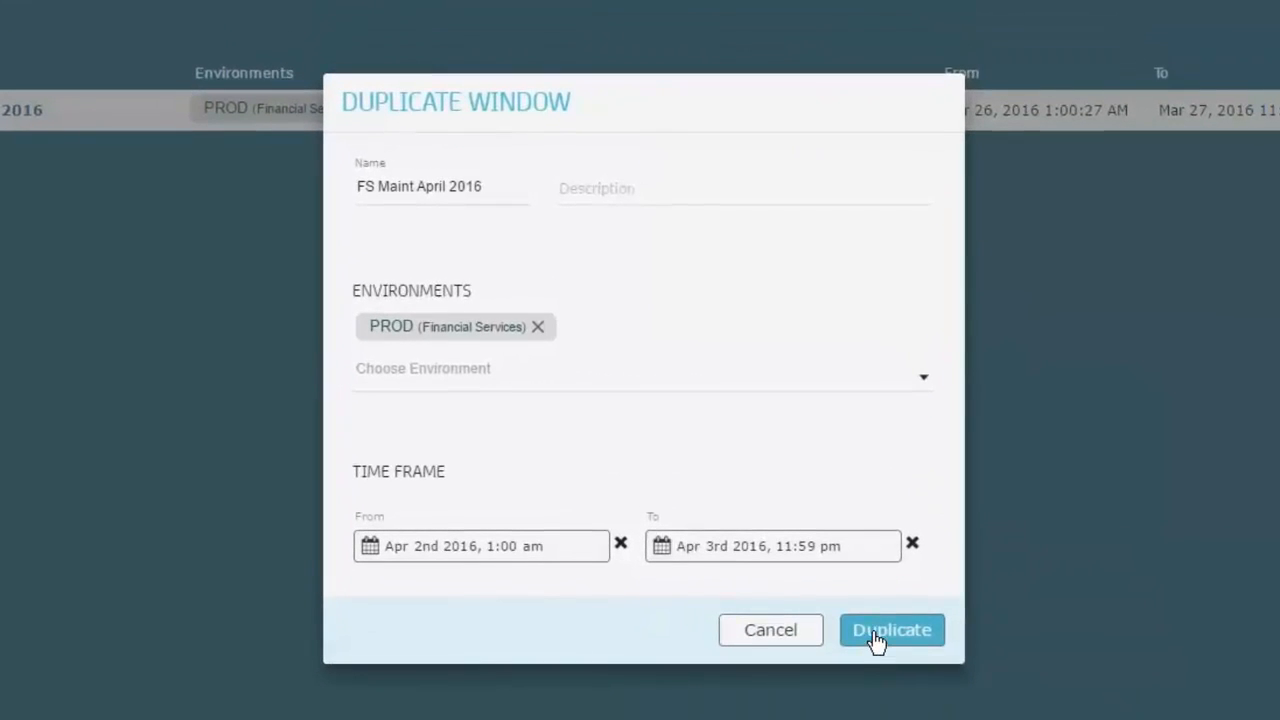
click(897, 632)
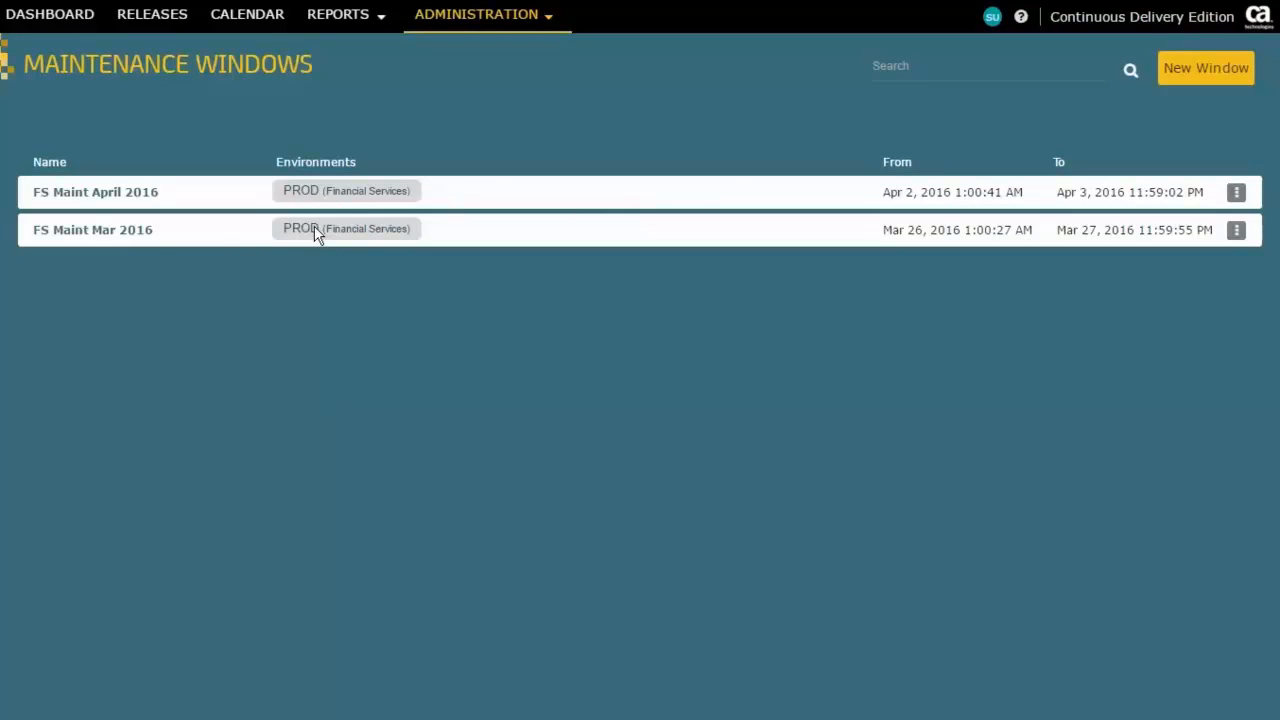
Step: Return to the release calendar, expand both sprints, and shift Sprint 2's PROD Deployment slightly later on April 2 to fit inside the maintenance window
click(245, 20)
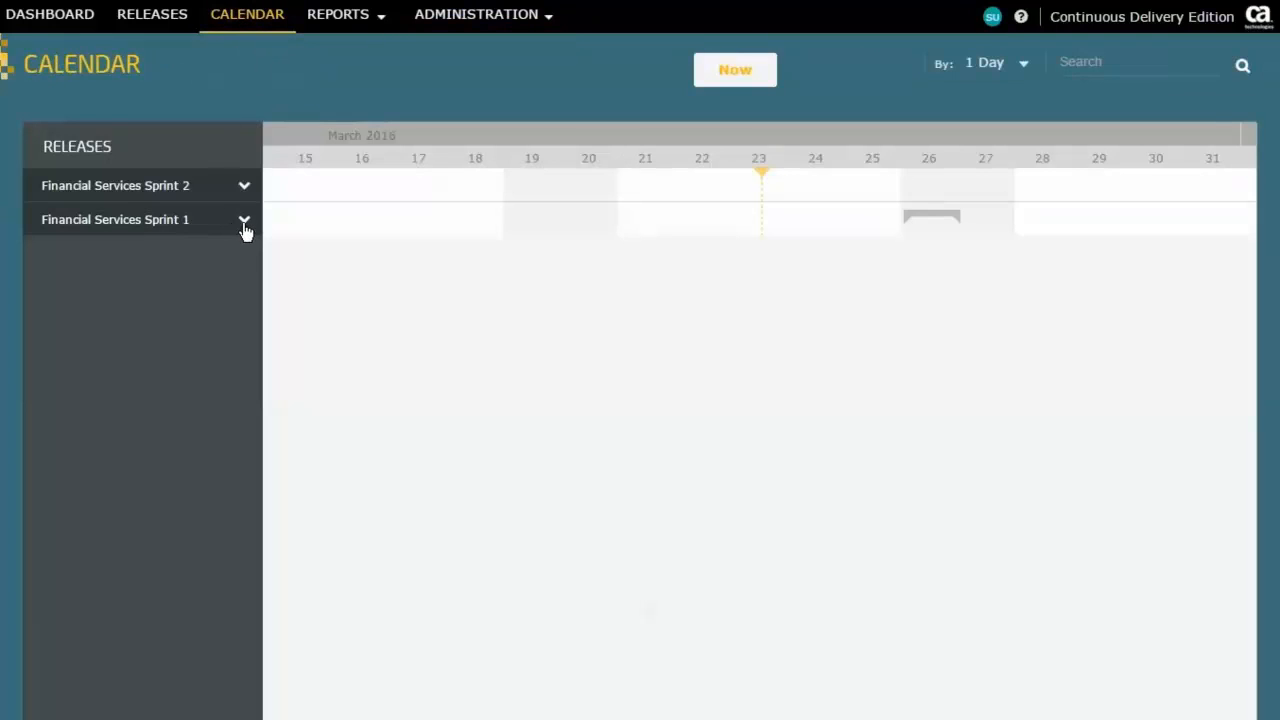
drag(1010, 334, 671, 334)
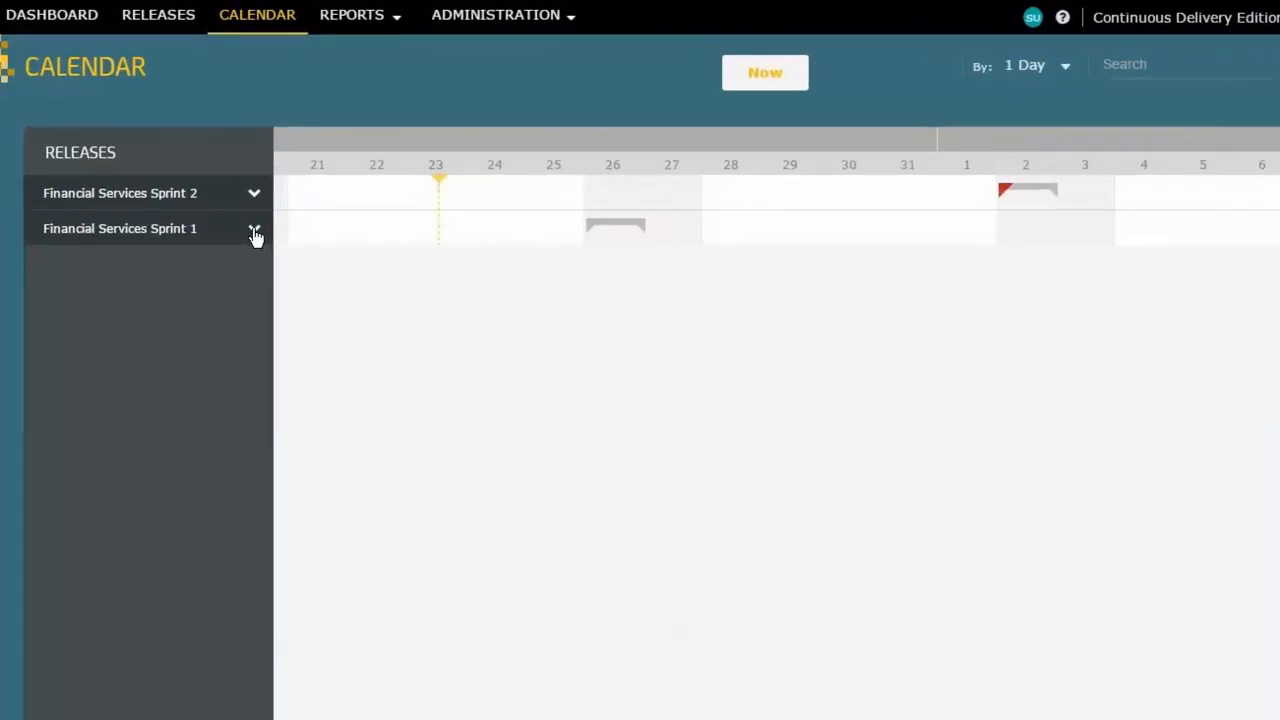
click(245, 225)
click(244, 193)
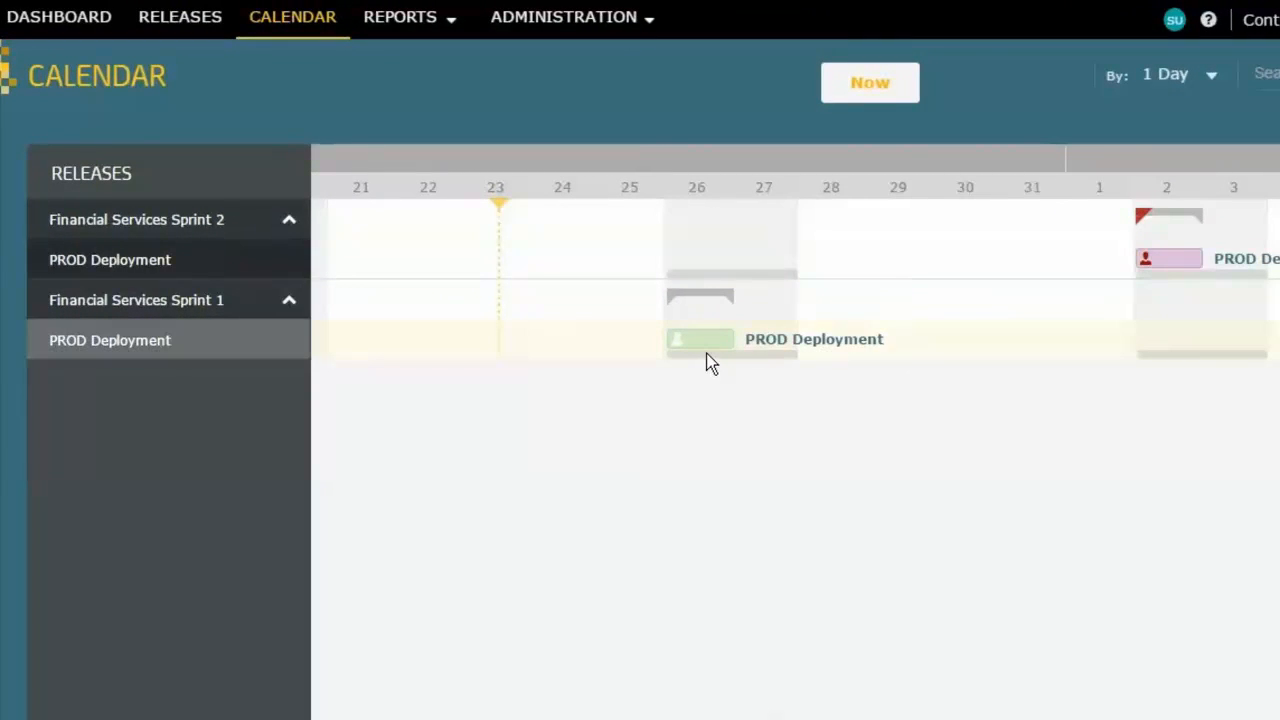
mouse_move(706, 354)
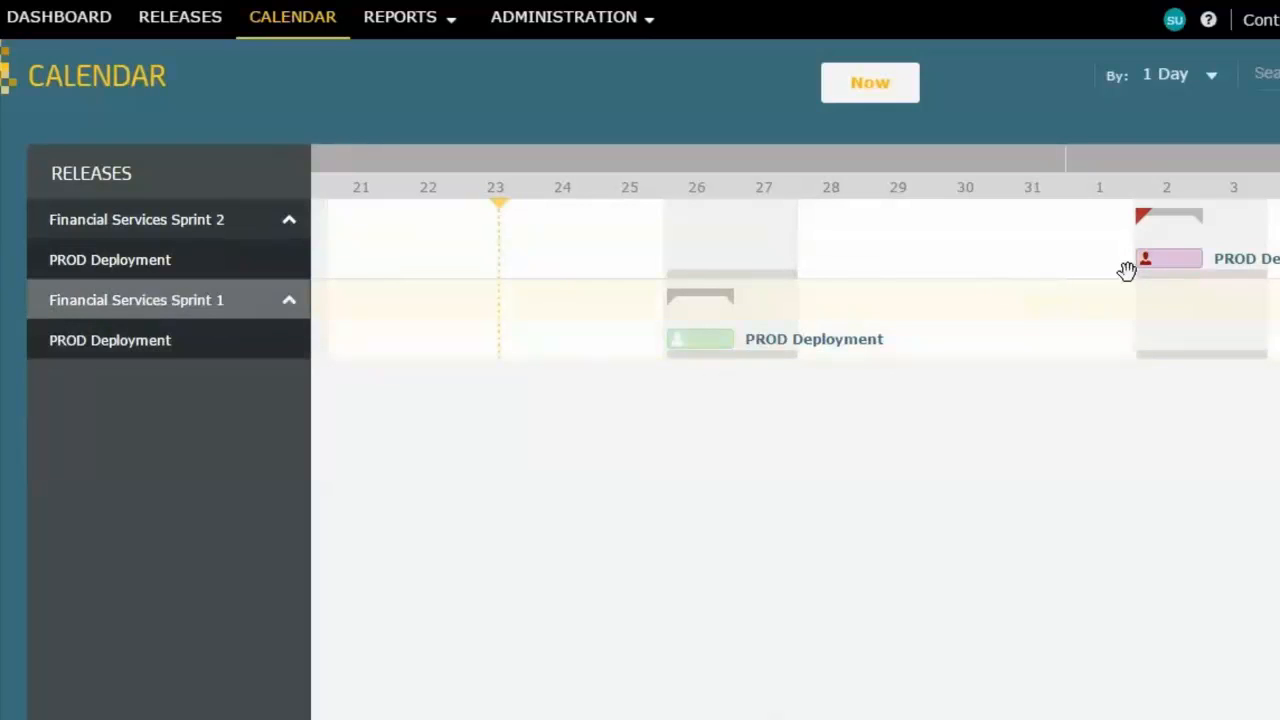
drag(1165, 262, 1170, 261)
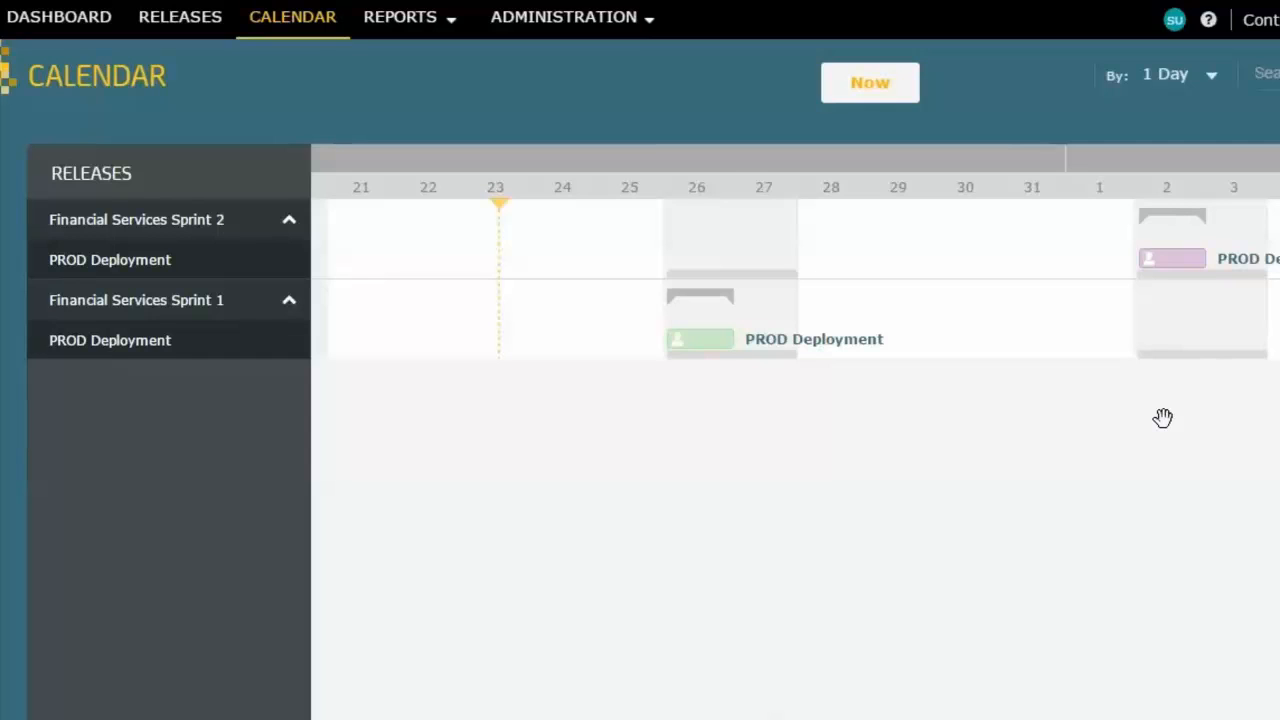
Step: Disable the FS Maint April 2016 maintenance window and check Sprint 2's April 2 deployment in the release calendar
click(585, 20)
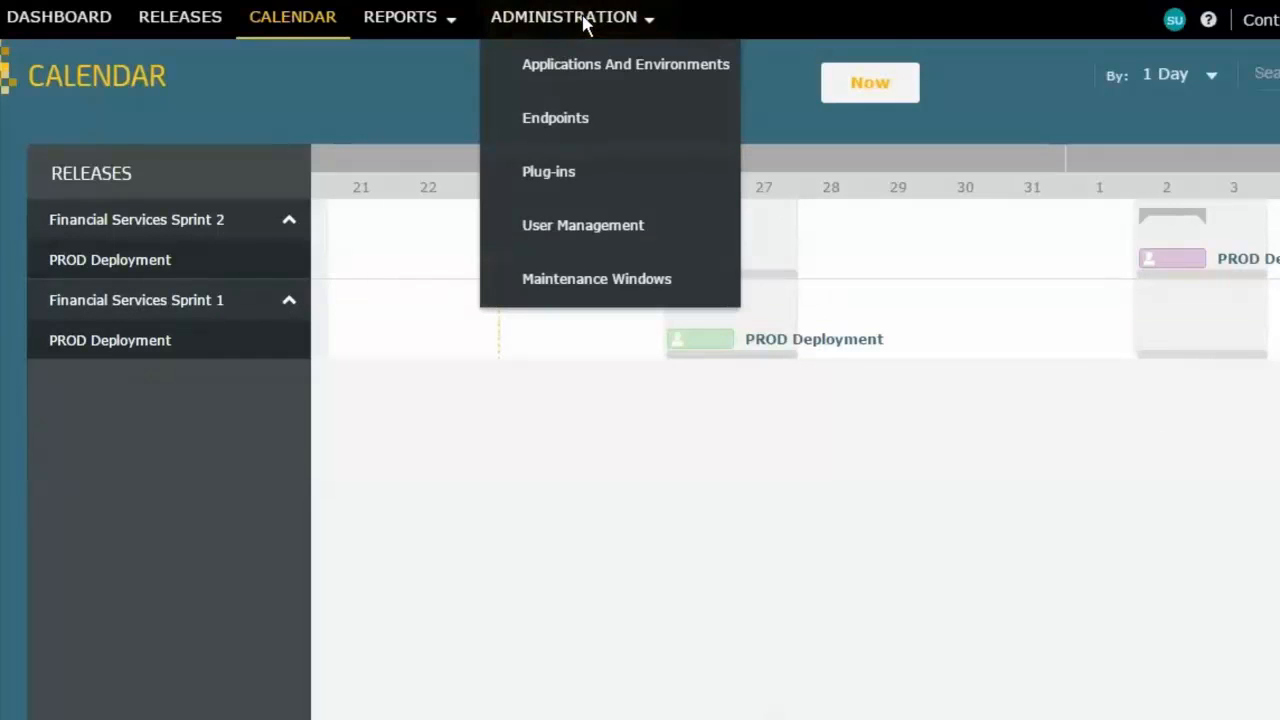
click(645, 283)
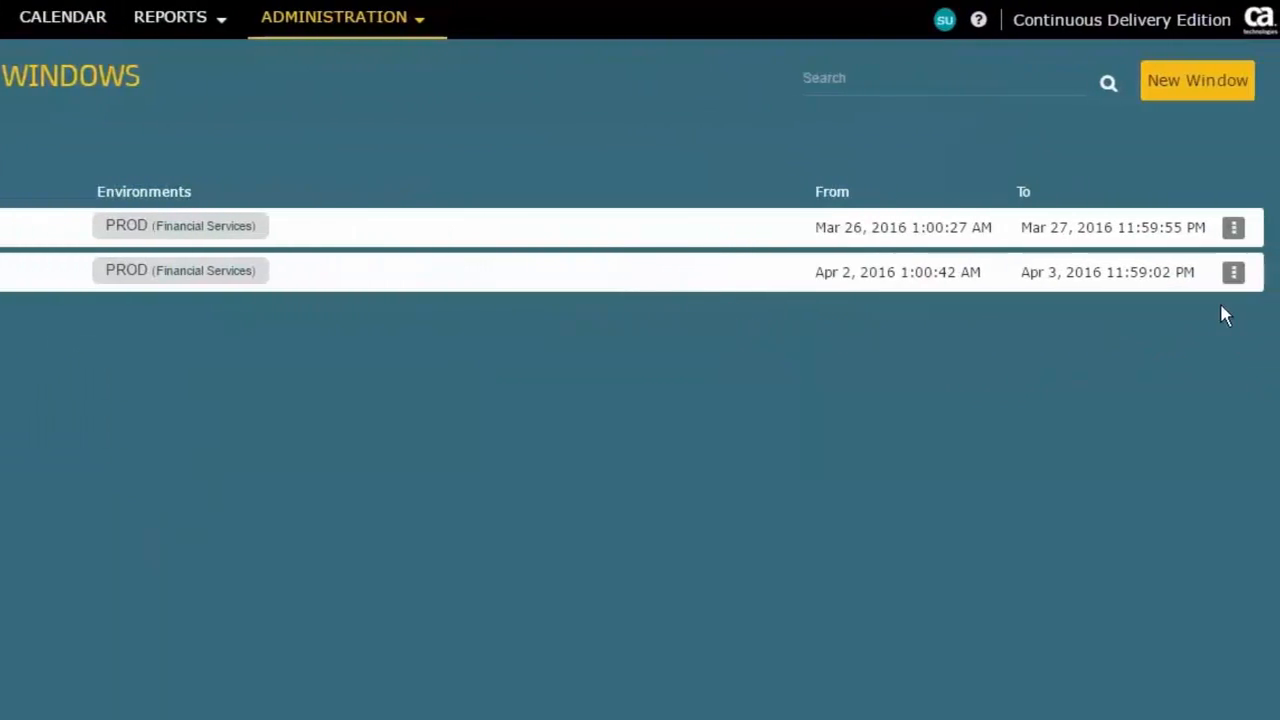
click(1225, 274)
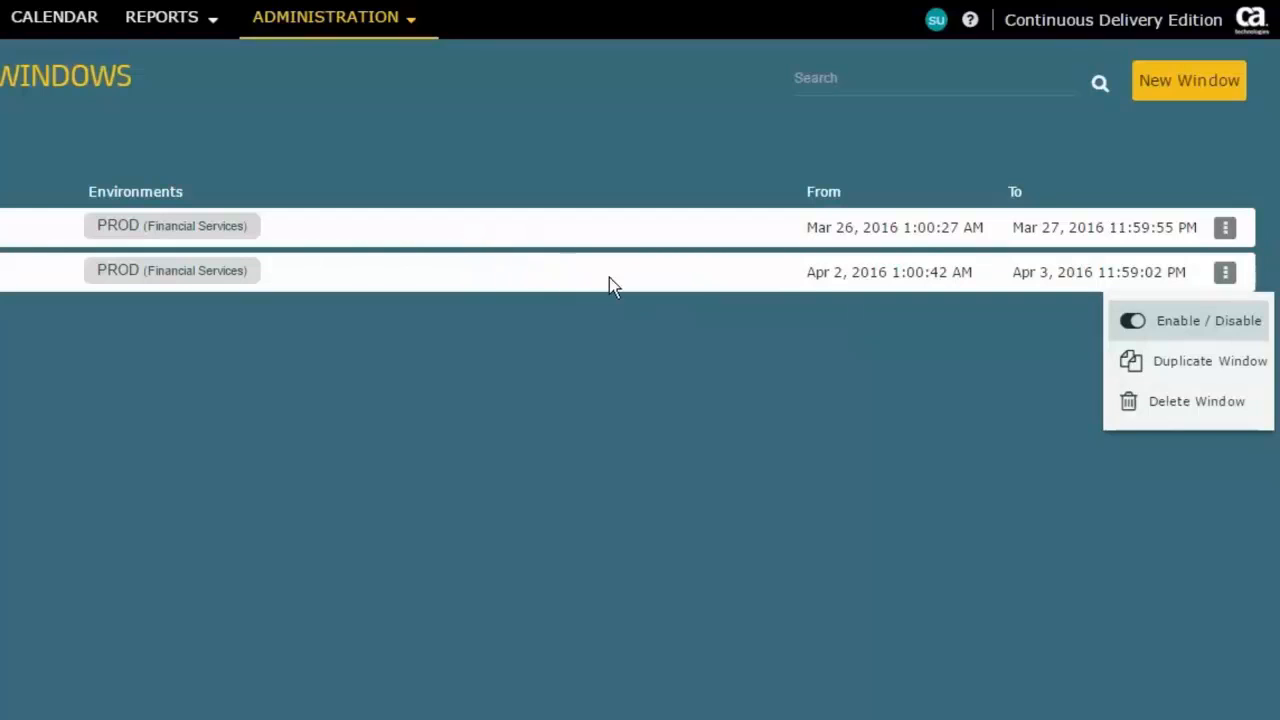
click(1029, 306)
click(1226, 275)
click(1183, 322)
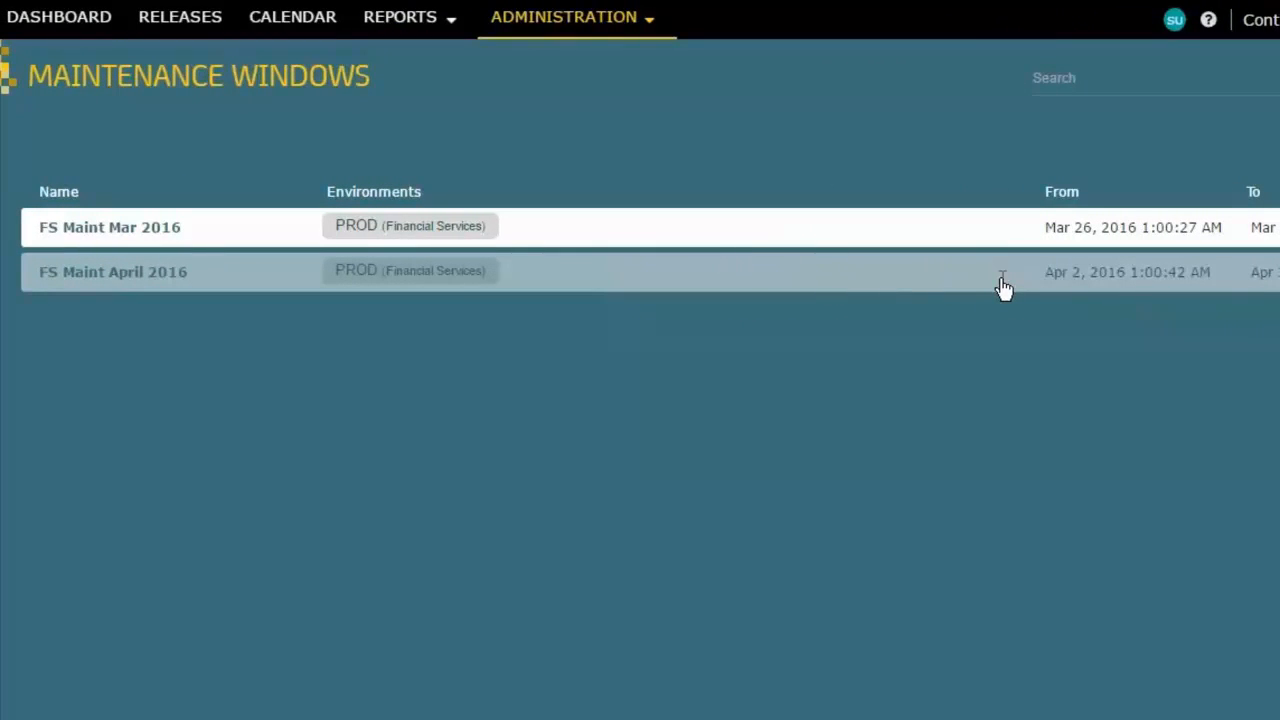
click(301, 20)
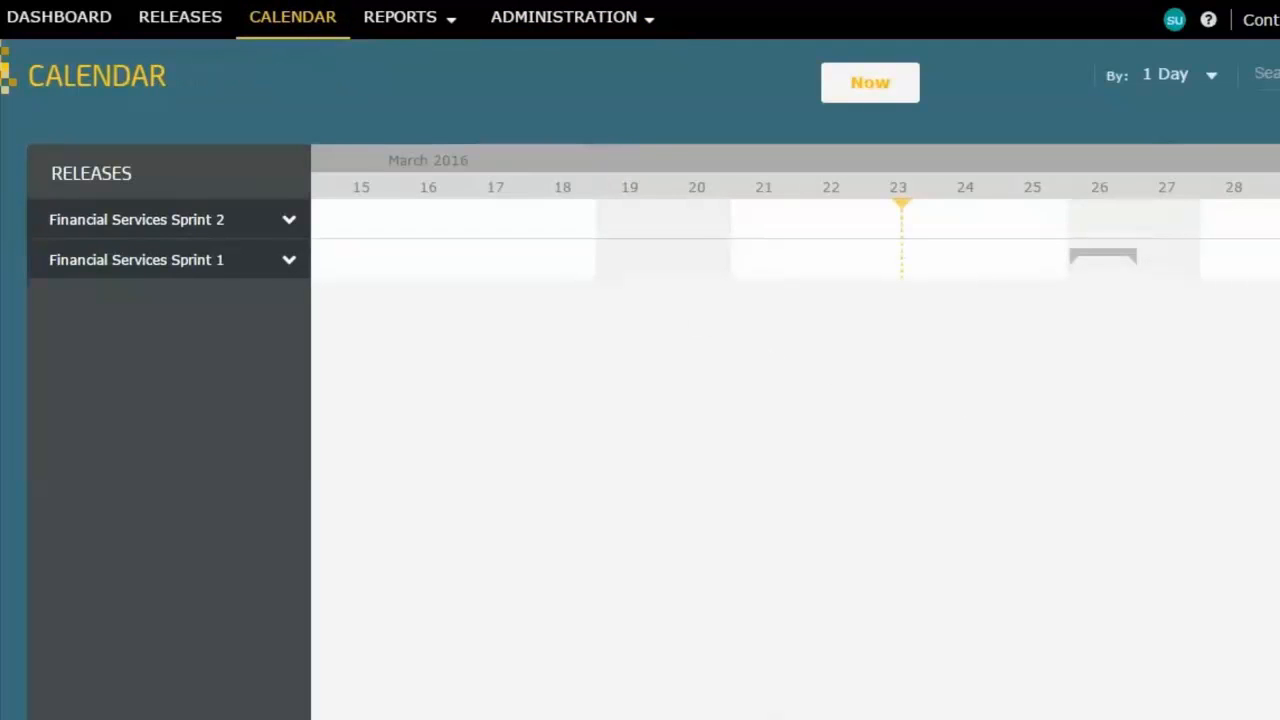
drag(1007, 384, 920, 377)
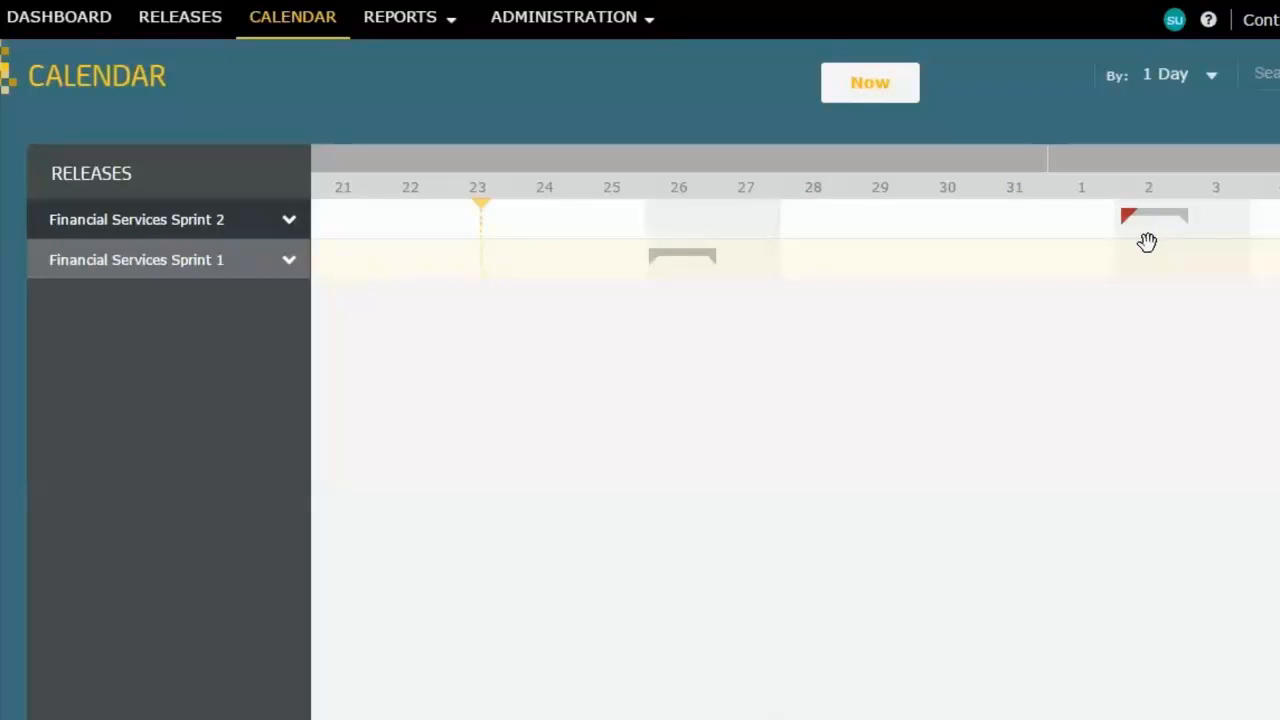
Step: Return to the maintenance windows list and enable the FS Maint April 2016 window again
click(541, 27)
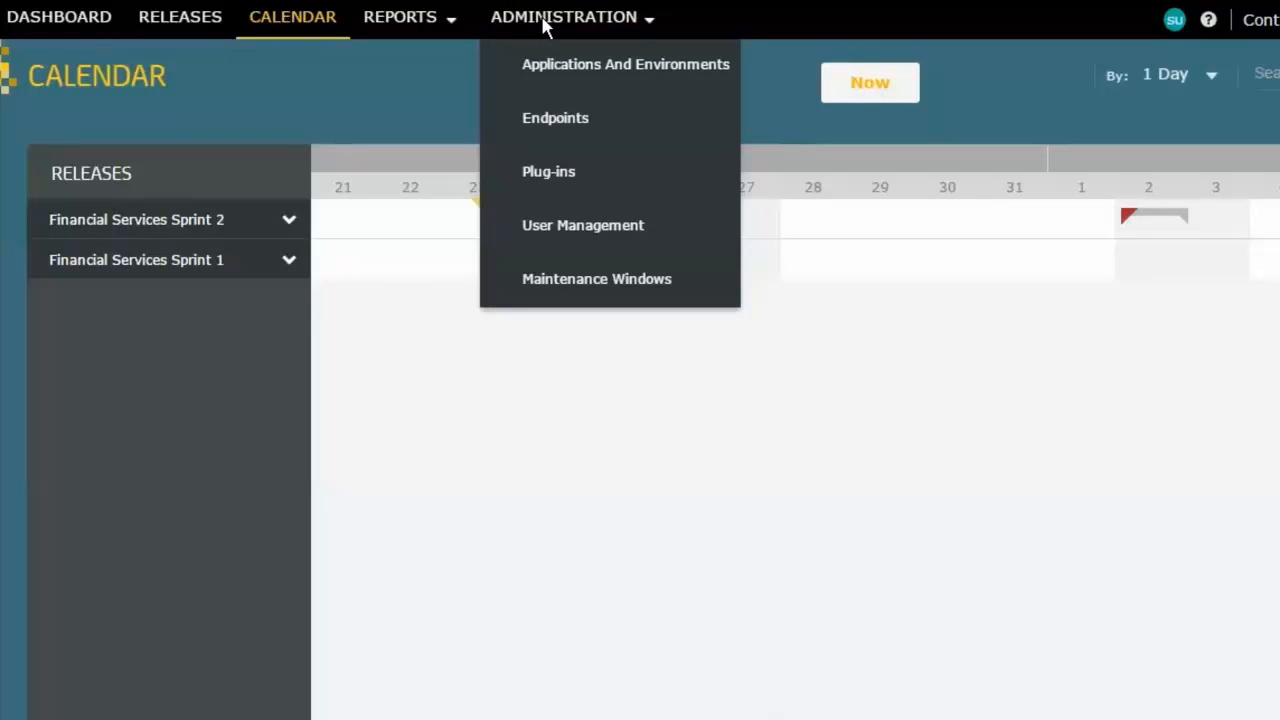
click(578, 282)
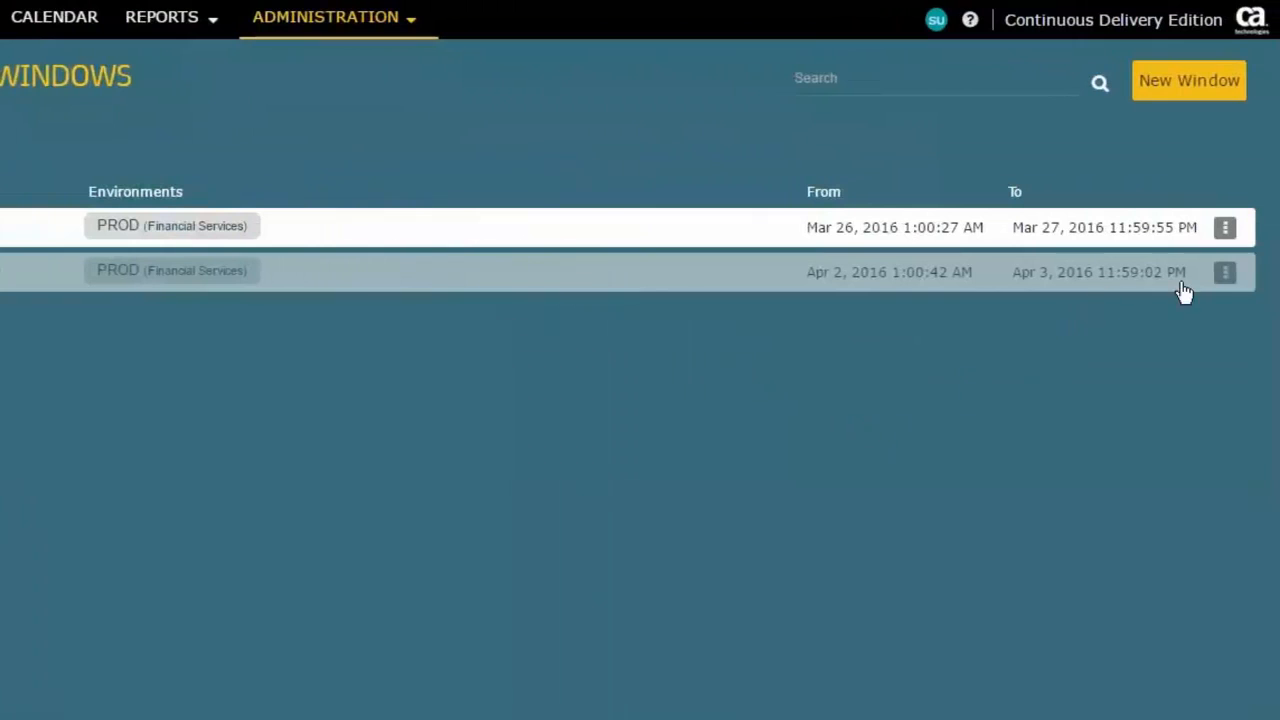
click(1226, 273)
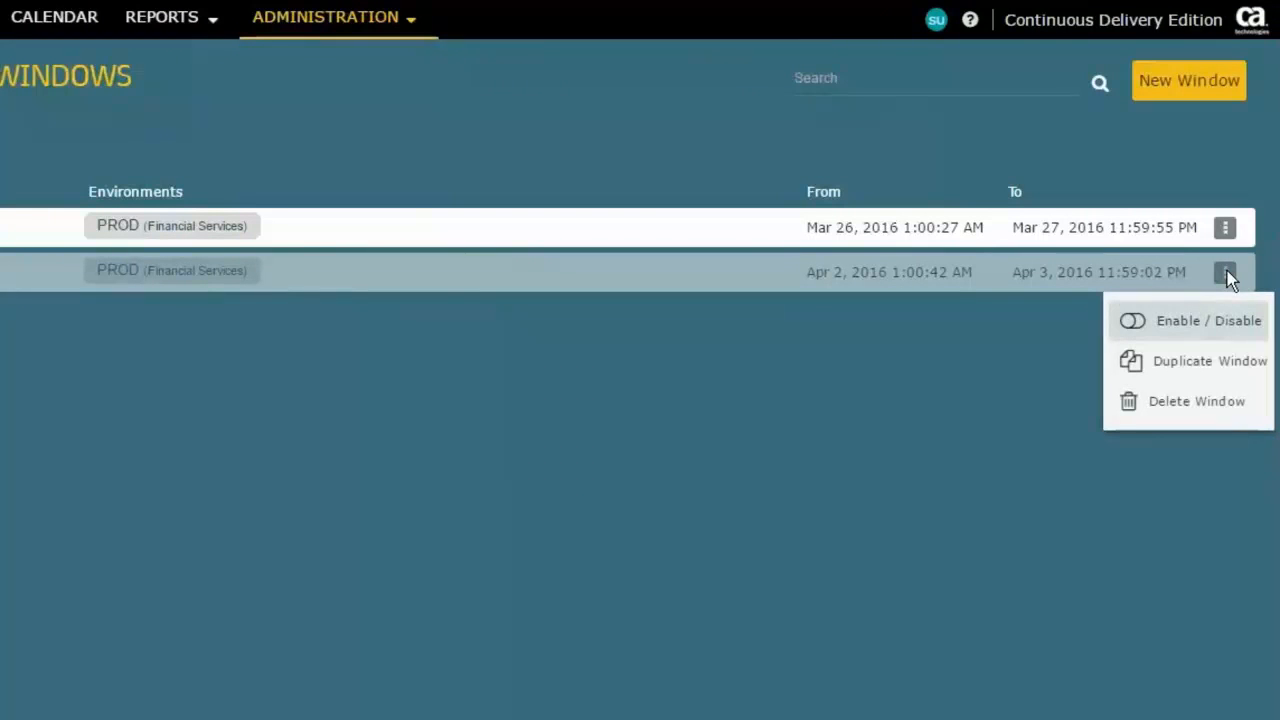
click(1181, 332)
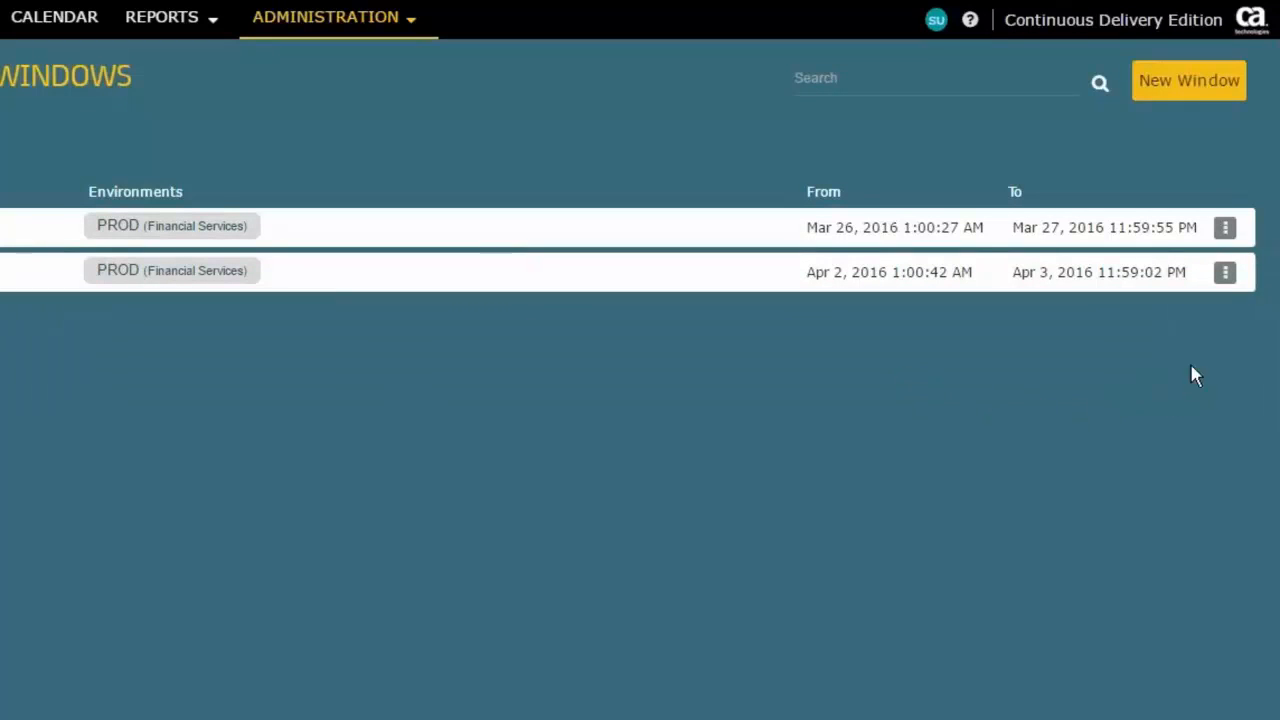
Step: Open the available actions for the FS Maint April 2016 maintenance window
click(1225, 274)
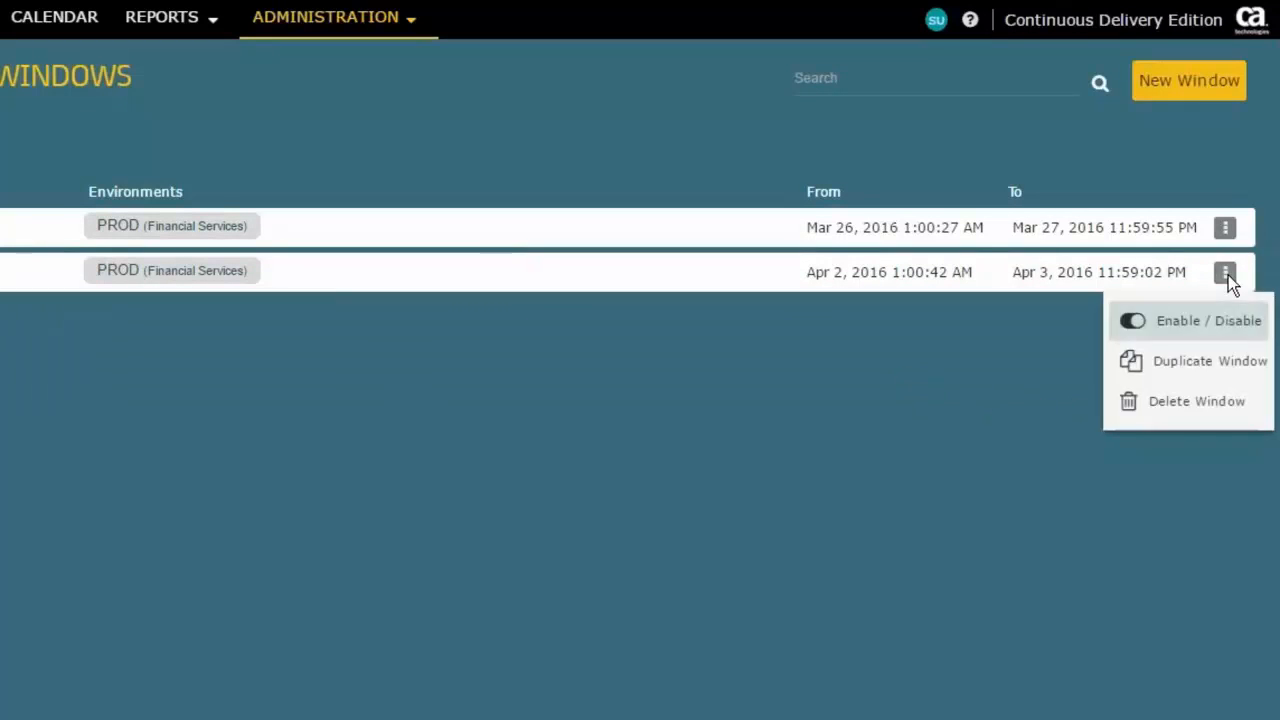